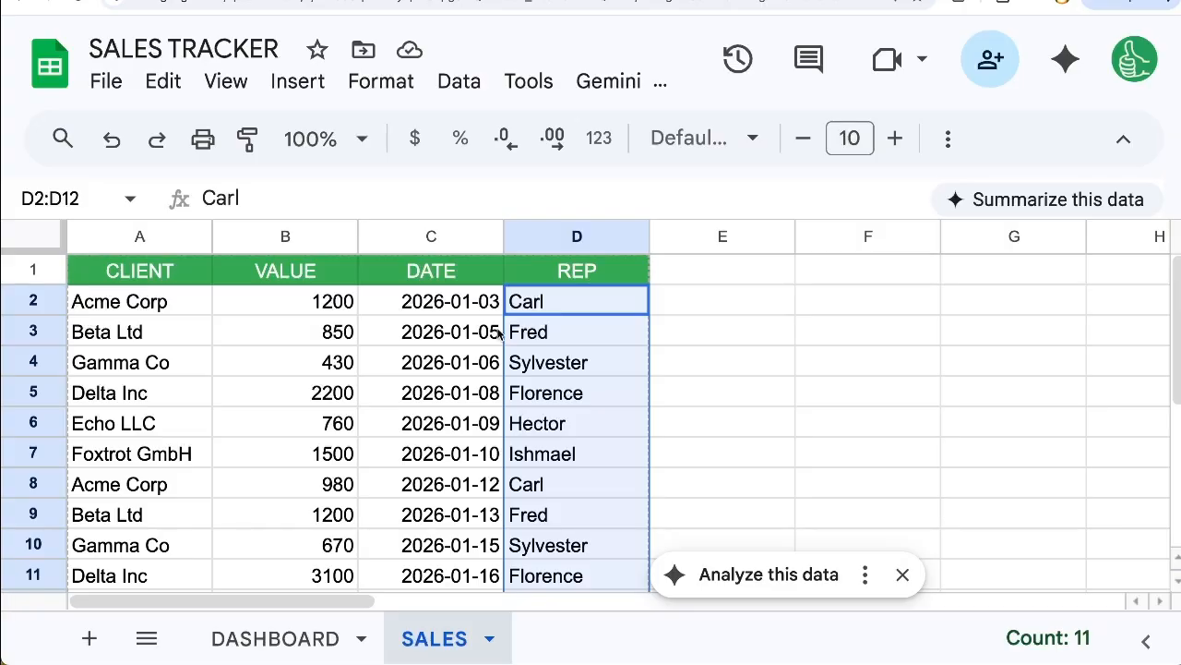
Step: Examine the client, value, date and rep data on the SALES sheet and the sales rep list on the DASHBOARD sheet
left_click_drag(304, 302, 323, 458)
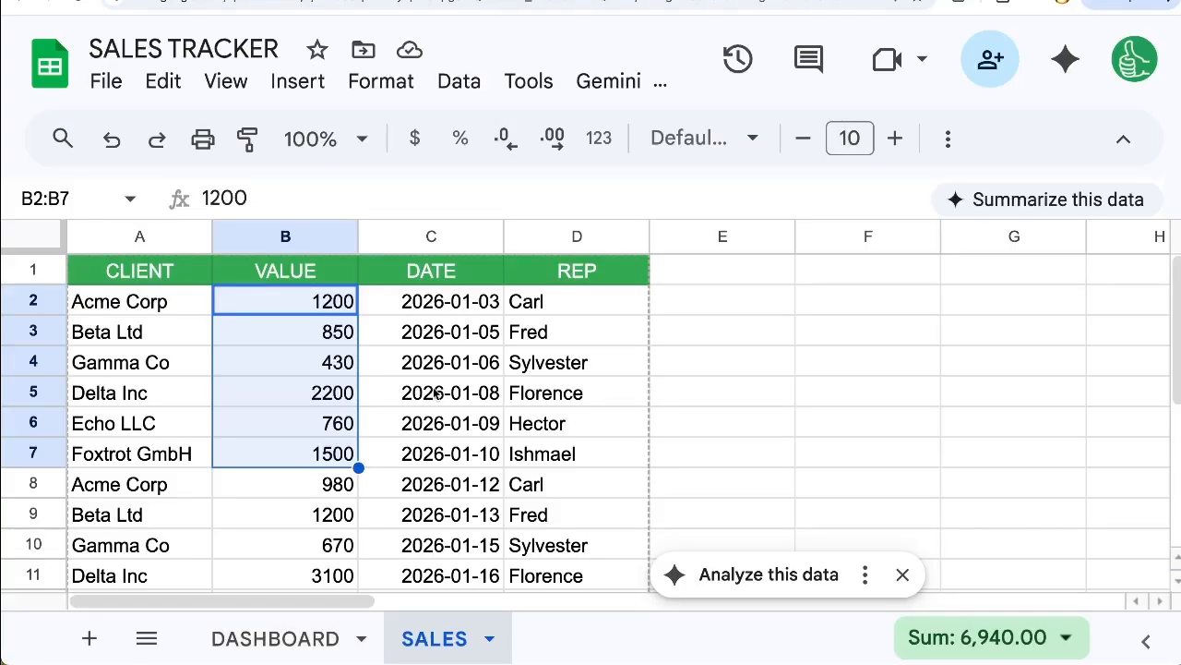
left_click(420, 422)
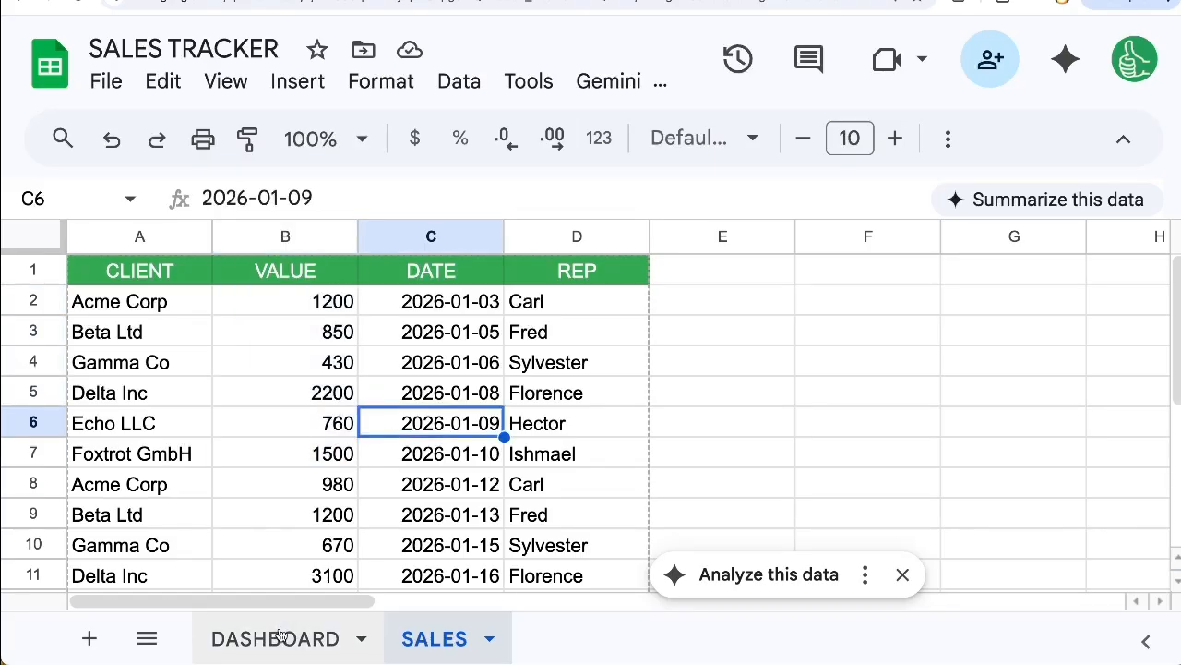
left_click(281, 635)
left_click(169, 313)
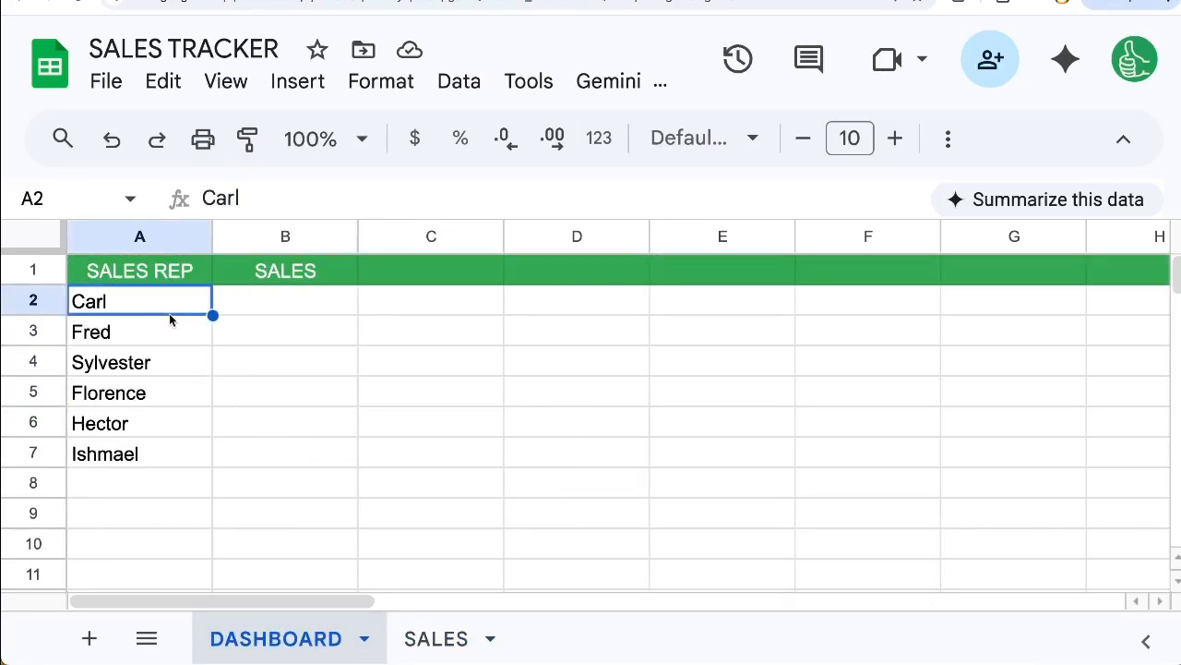
left_click(232, 312)
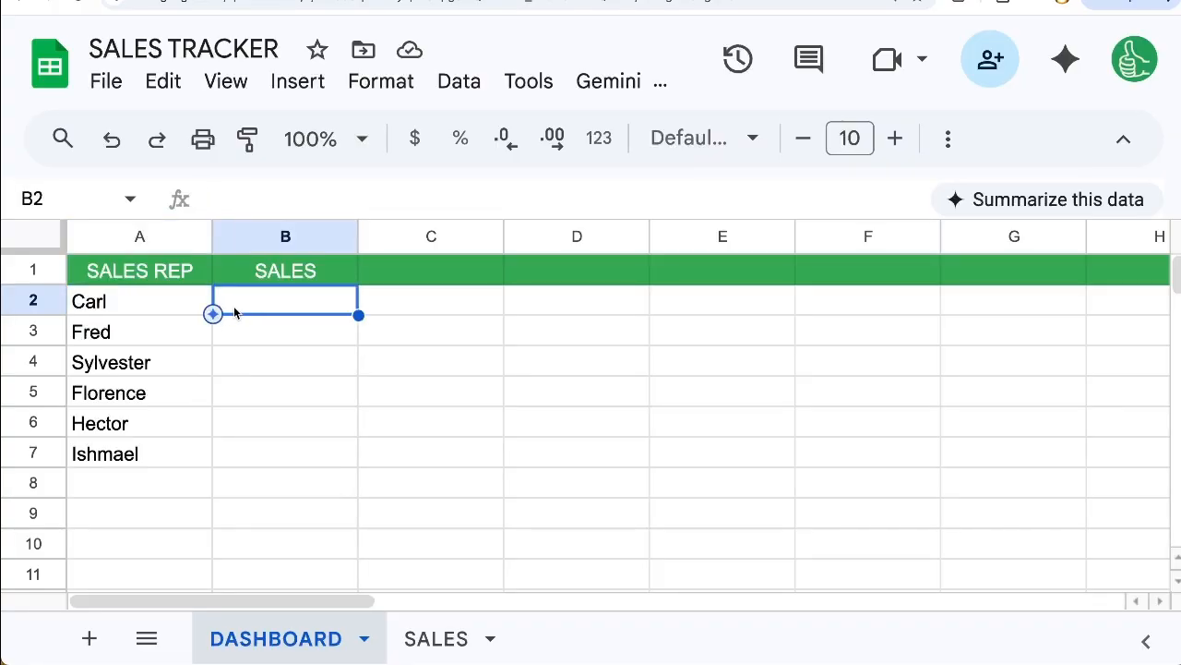
left_click(155, 296)
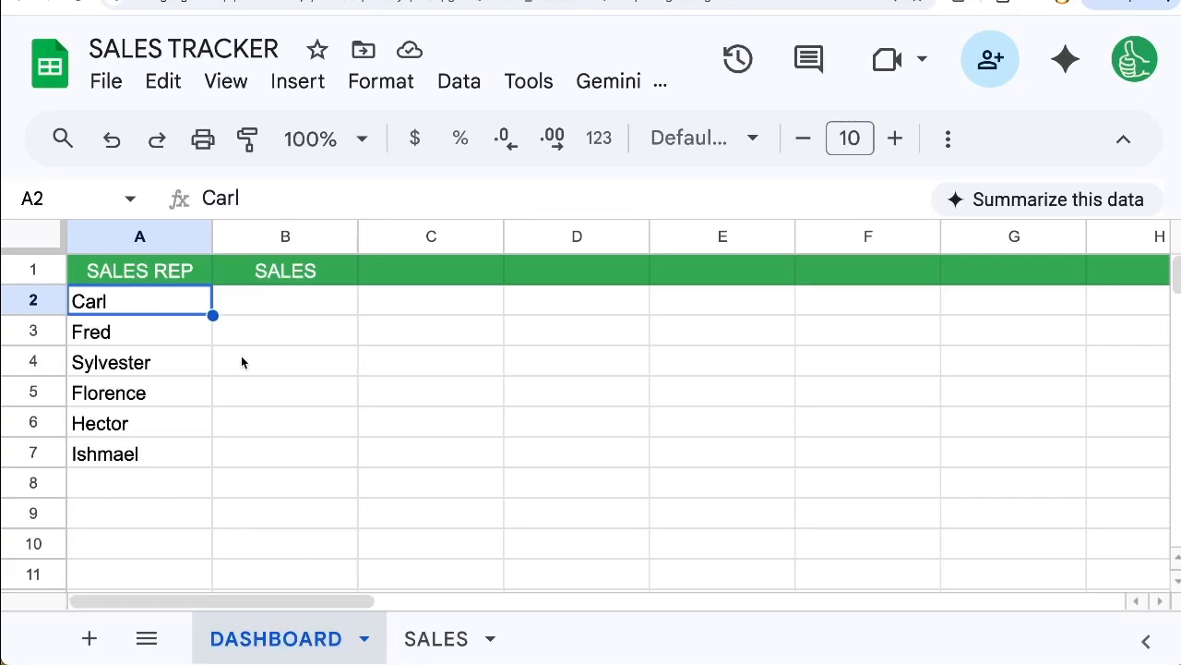
left_click(240, 296)
left_click(158, 295)
left_click(267, 309)
left_click(435, 639)
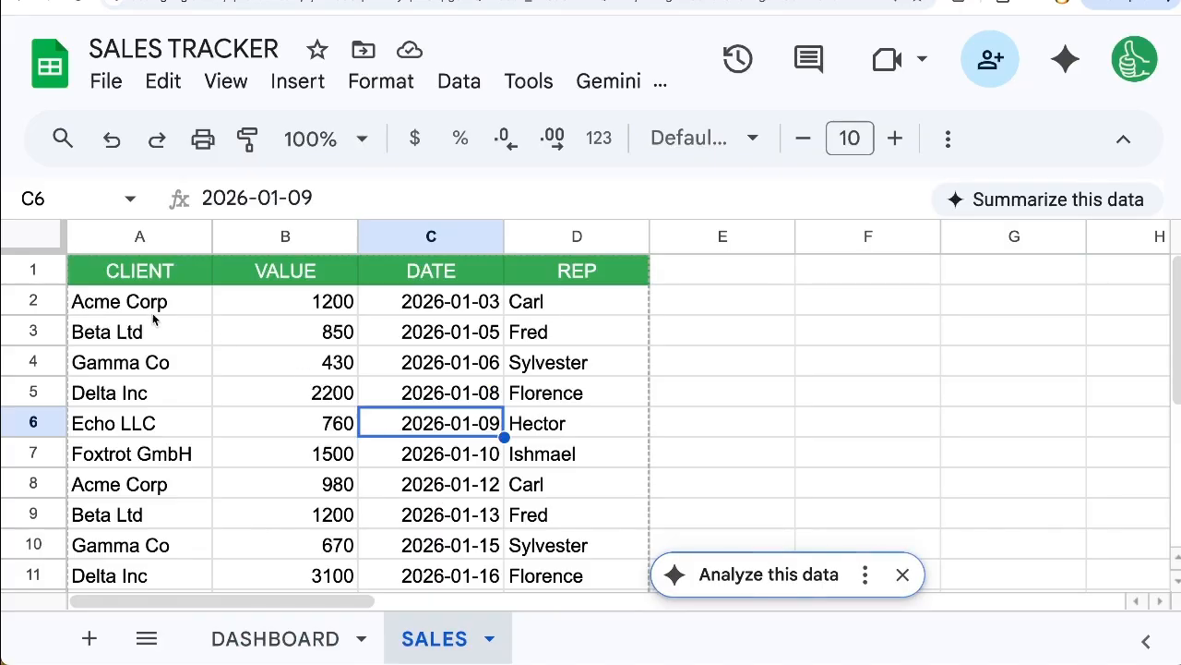
left_click_drag(152, 314, 431, 591)
left_click(275, 639)
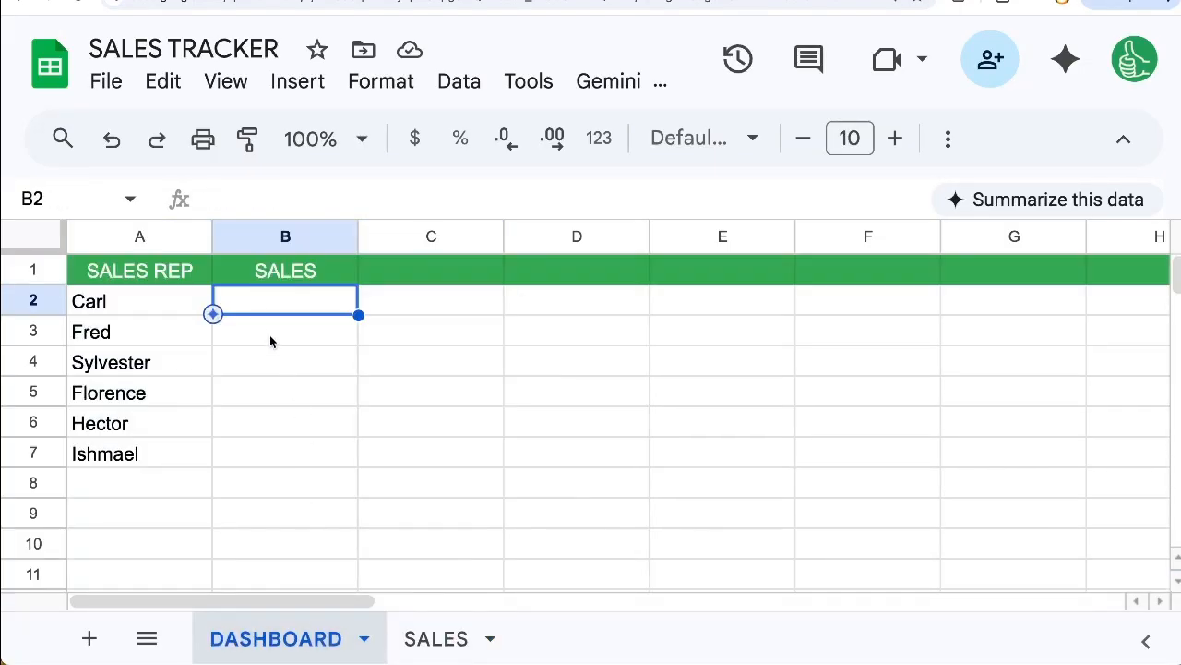
type("=SUMIF")
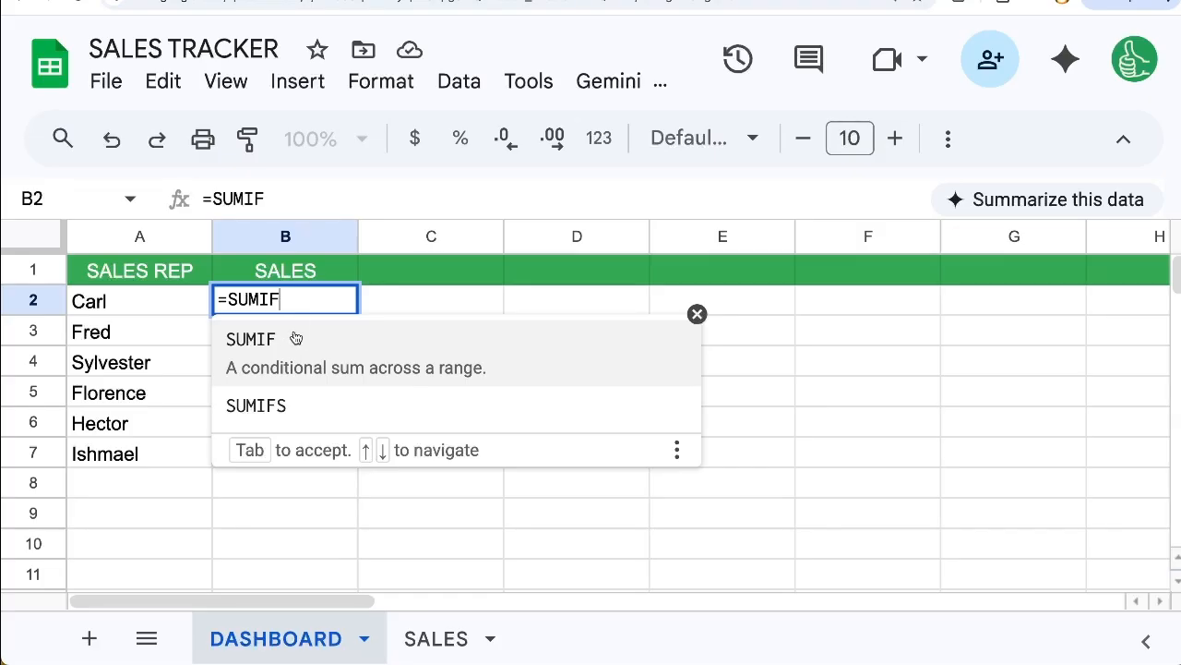
left_click(293, 407)
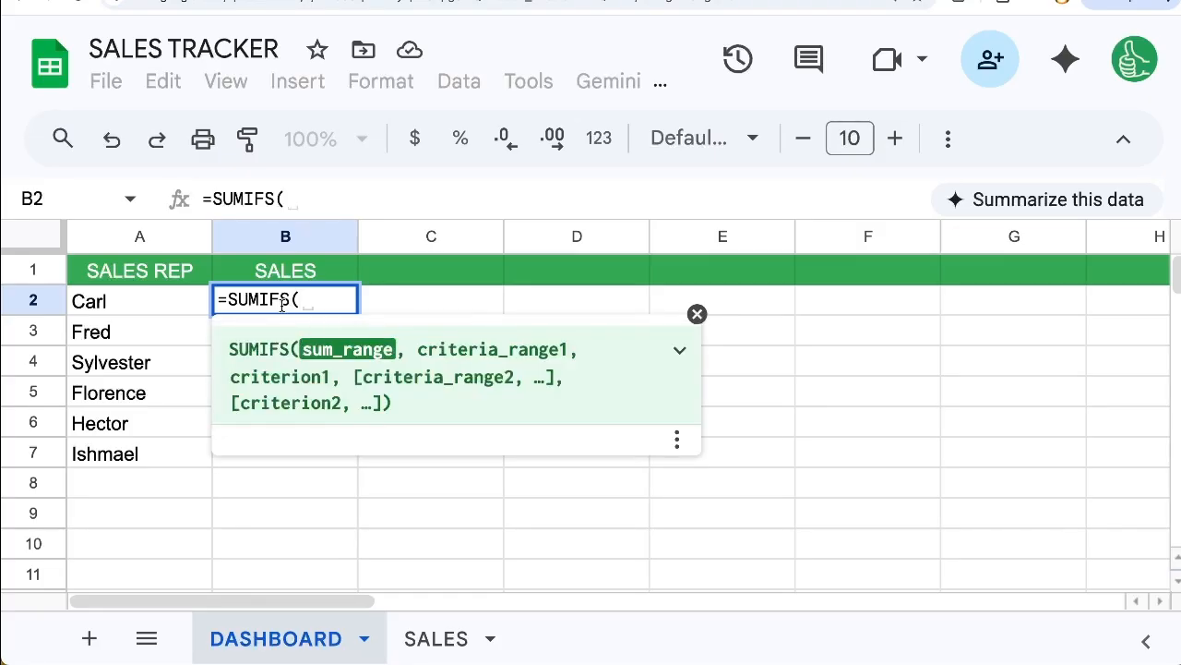
left_click(307, 351)
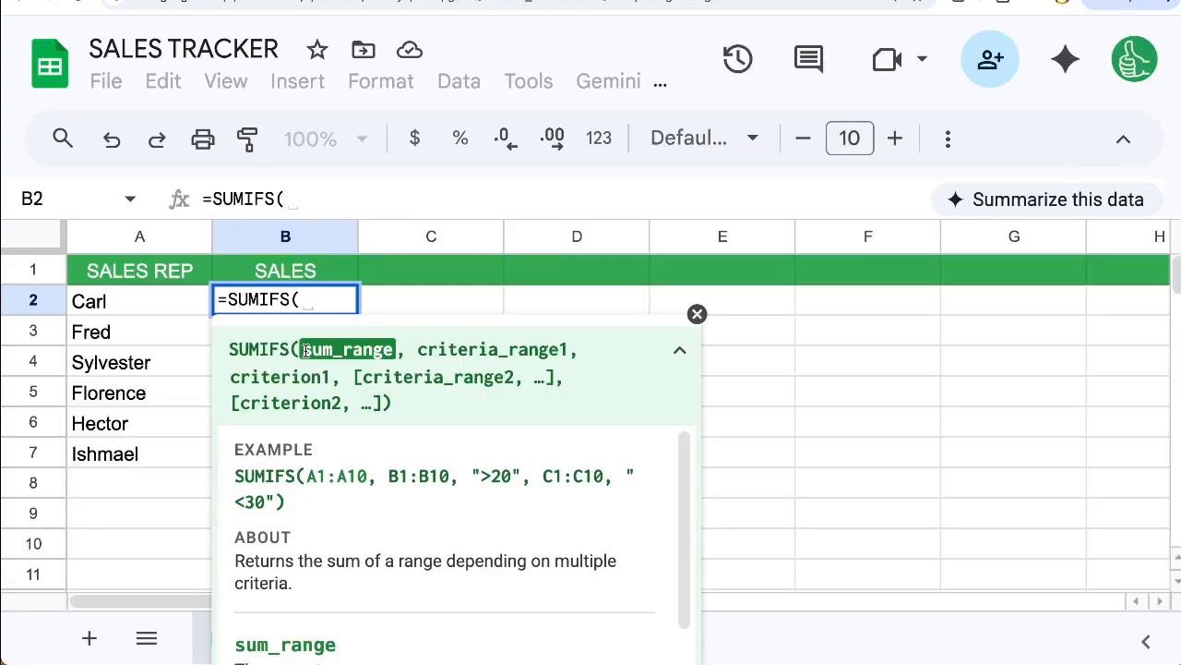
left_click(286, 291)
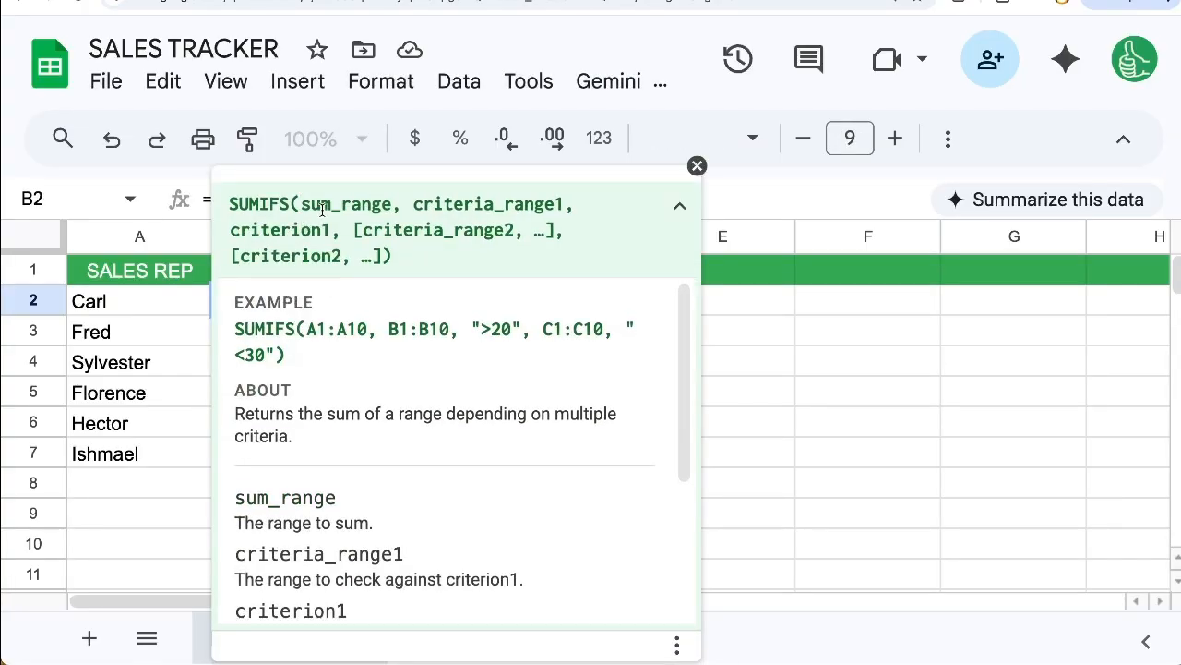
key("Escape")
Step: Start a SUMIFS formula in cell B2 of the DASHBOARD sheet with column B of the SALES sheet as the sum range
type("=SUMIF")
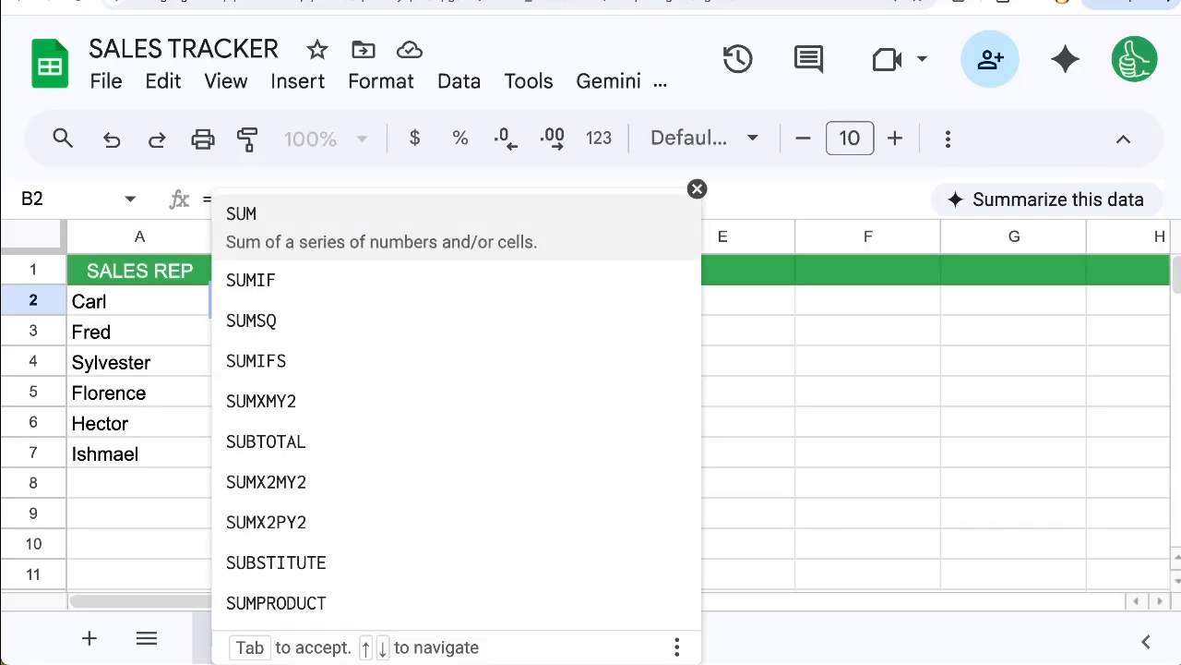
type("S")
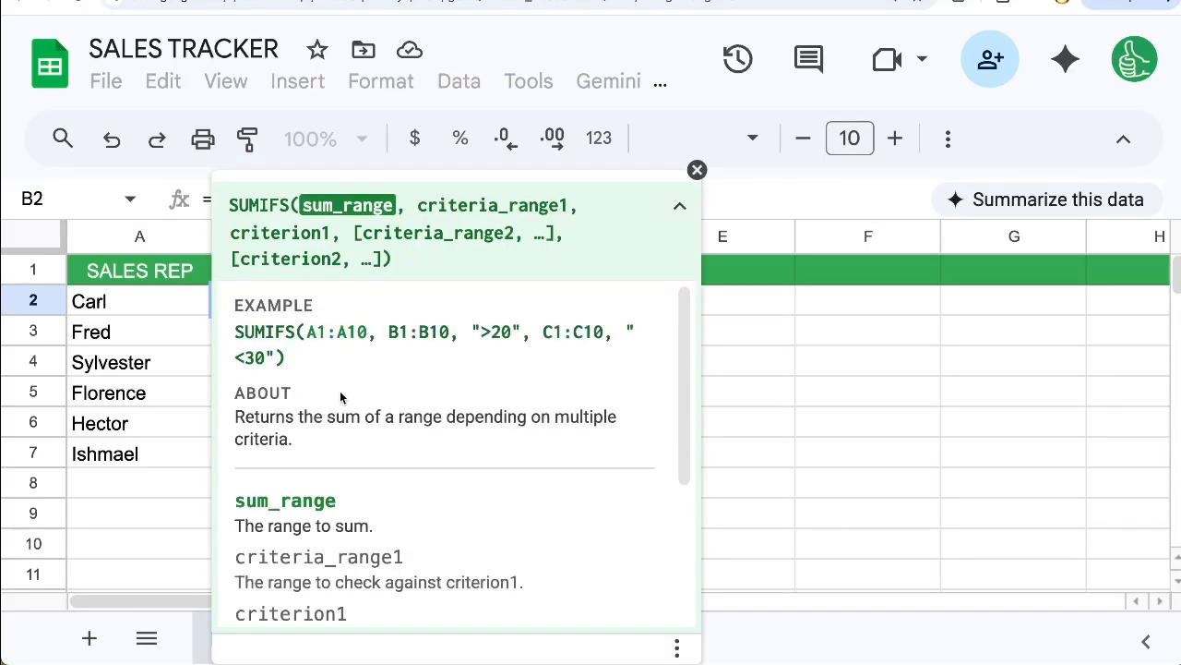
left_click(696, 170)
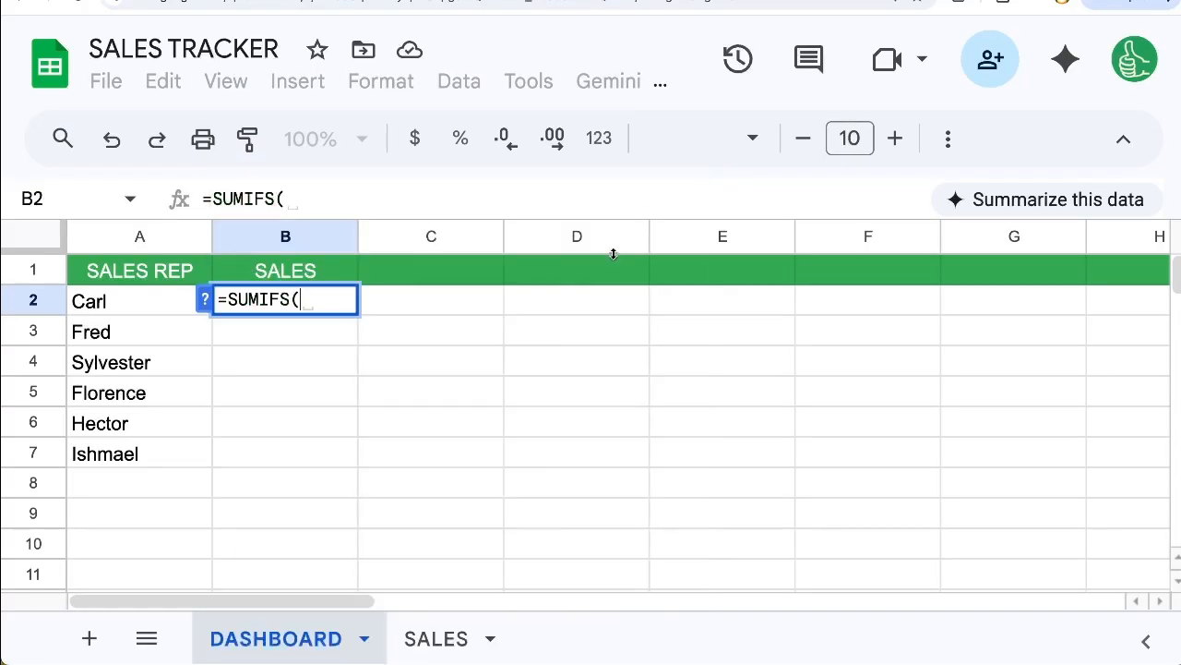
left_click(436, 638)
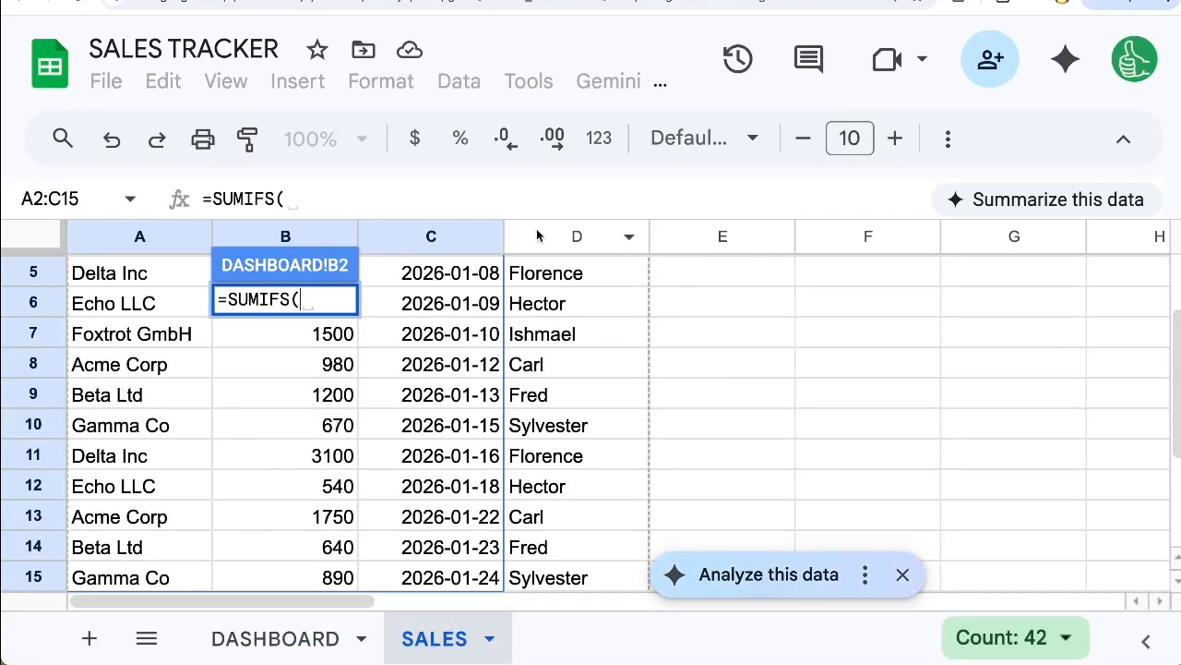
left_click(322, 238)
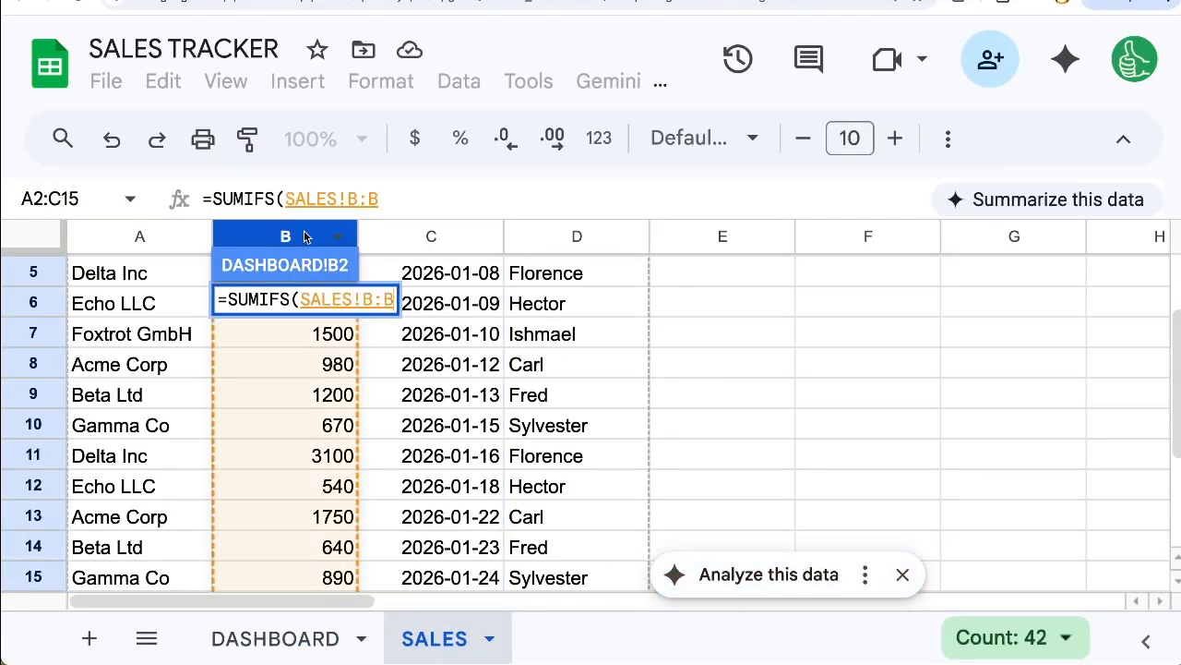
scroll(294, 415, "up", 2)
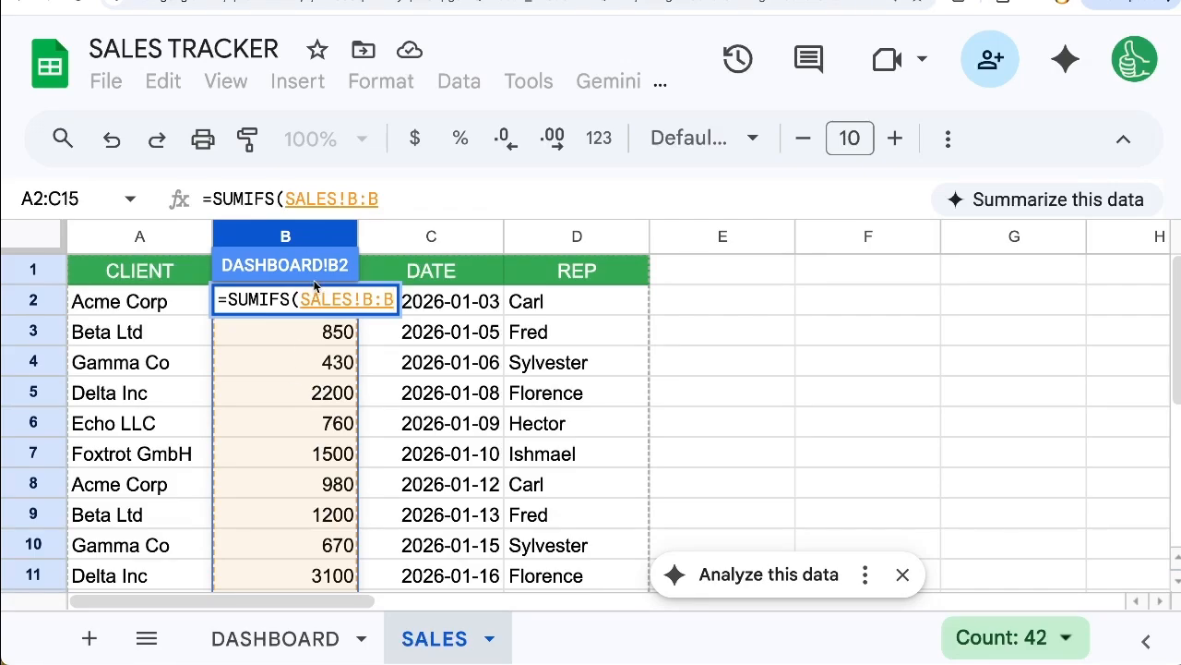
Step: Add column D of the SALES sheet to the SUMIFS formula as its first criteria range
type(",")
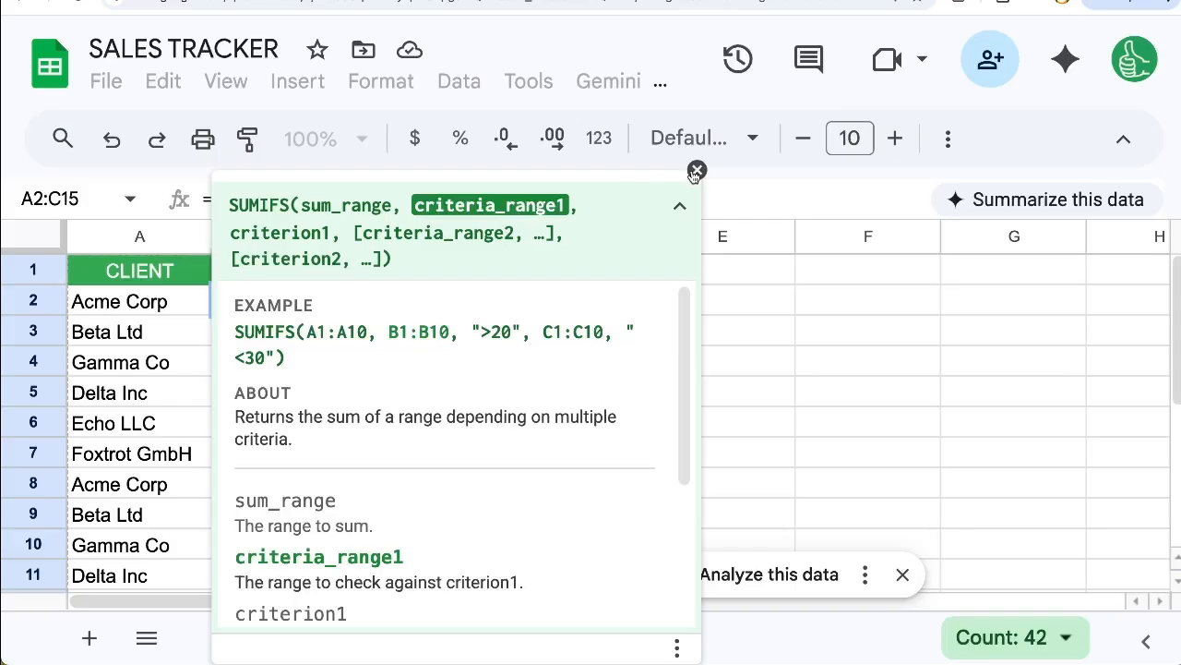
left_click(696, 170)
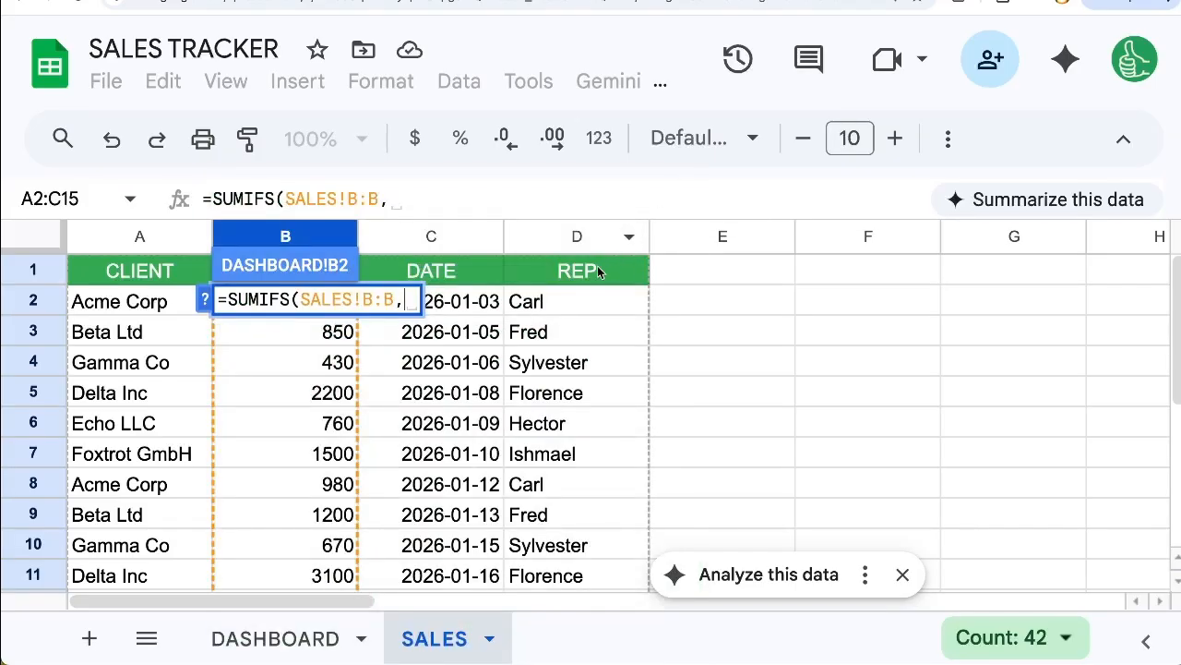
left_click(543, 242)
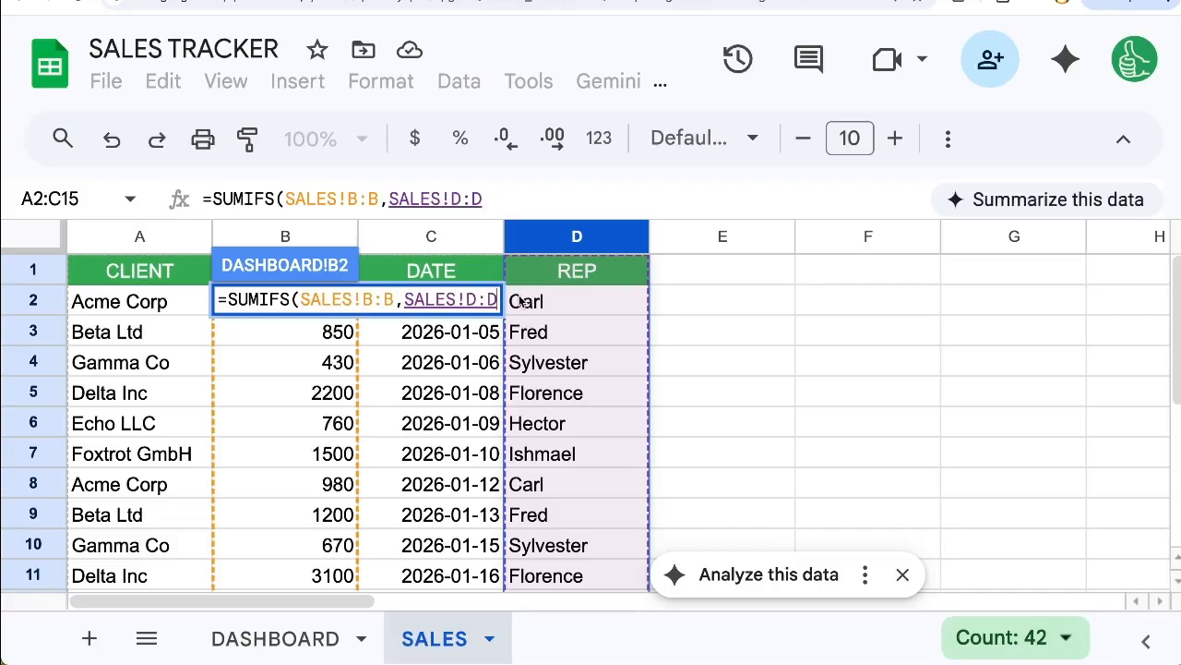
type(",")
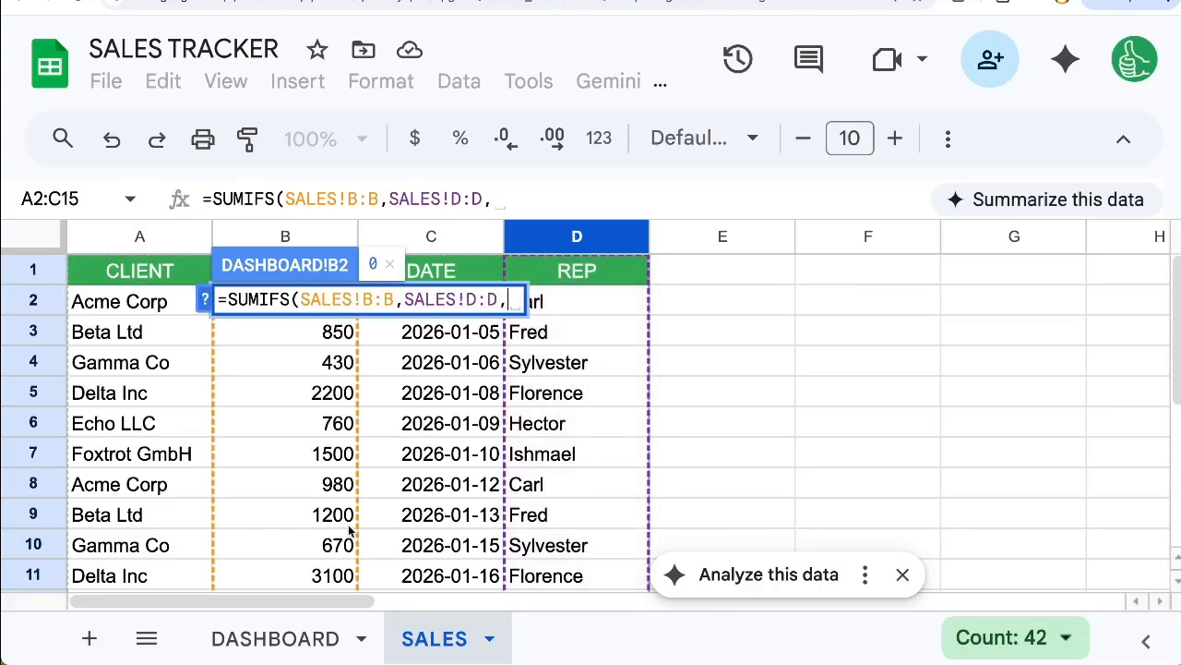
Step: Use cell A2 of the DASHBOARD sheet as the first criterion and complete the SUMIFS formula
left_click(206, 300)
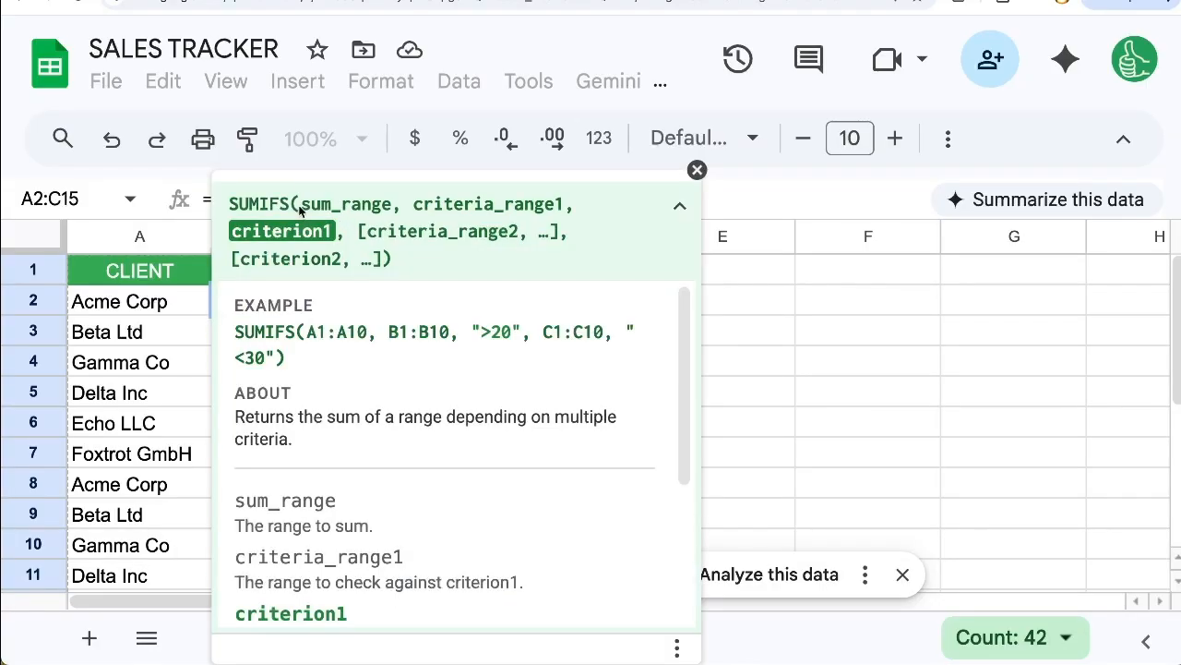
left_click_drag(299, 211, 523, 207)
left_click(302, 221)
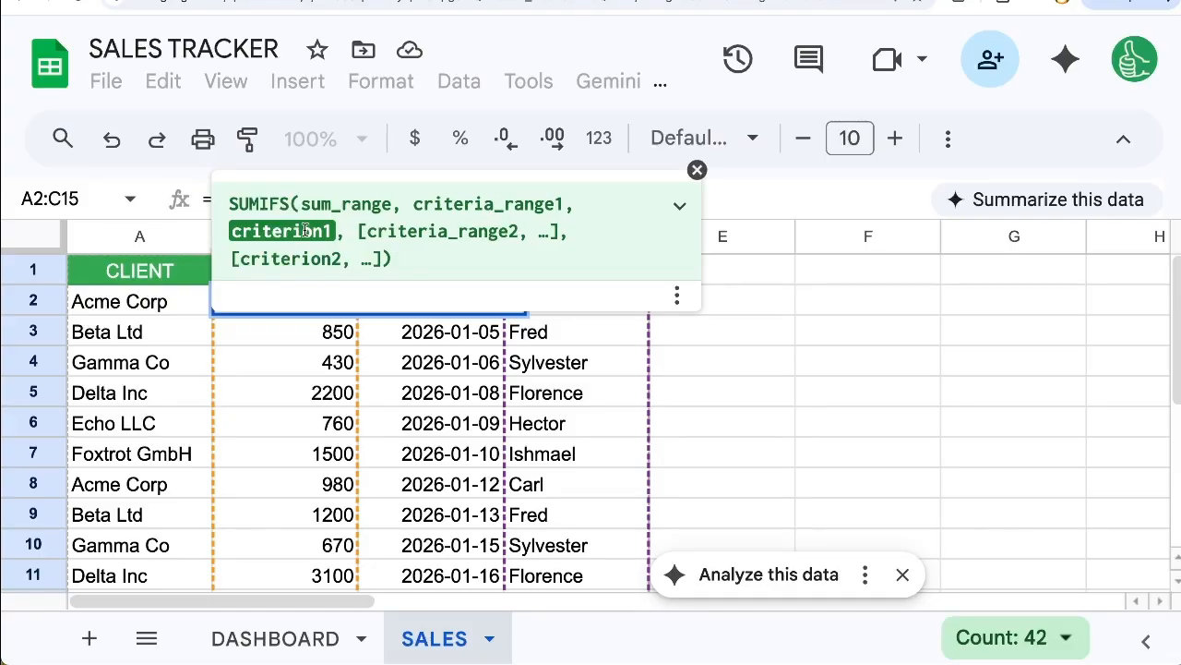
left_click(305, 233)
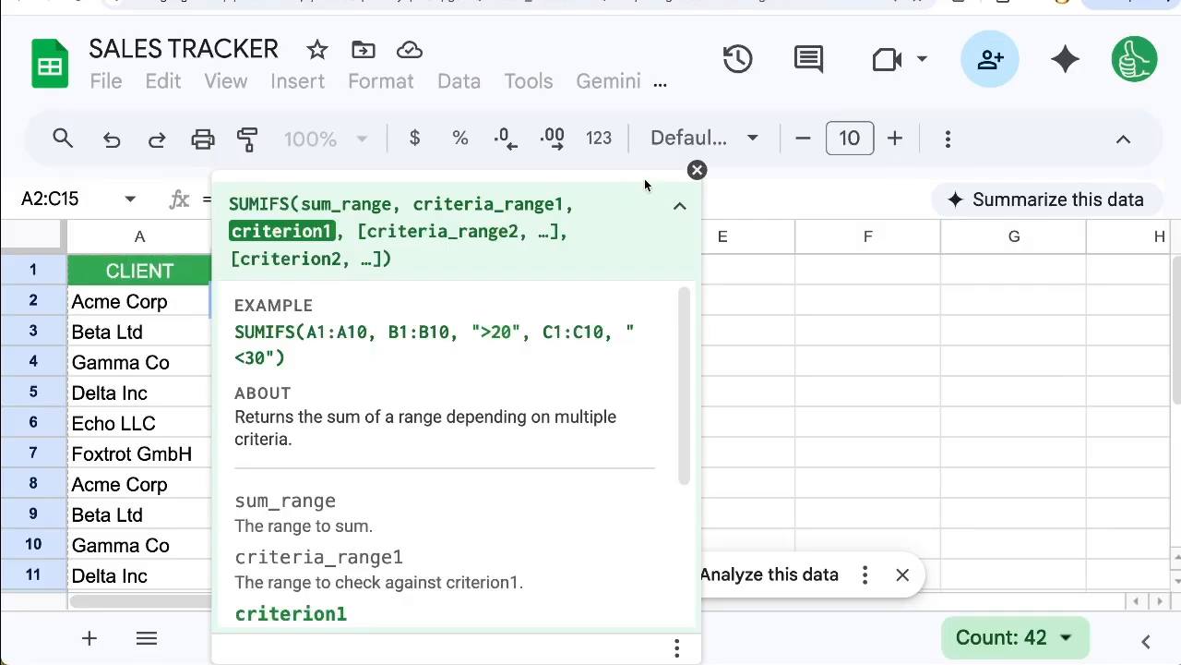
left_click(697, 170)
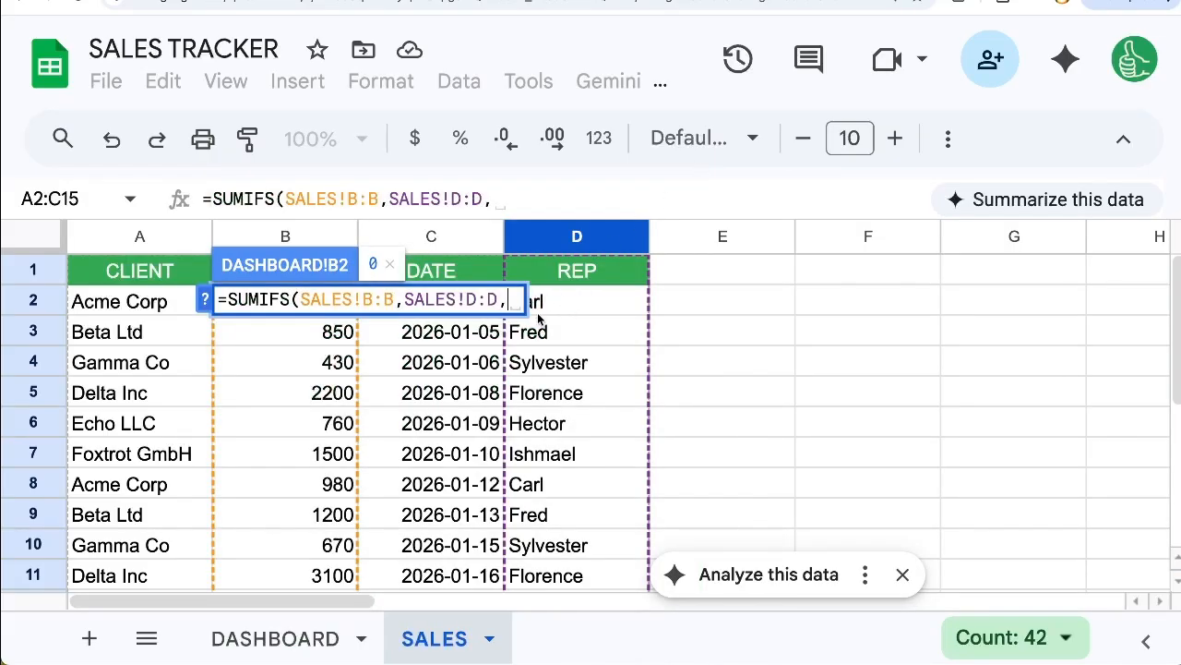
left_click(275, 639)
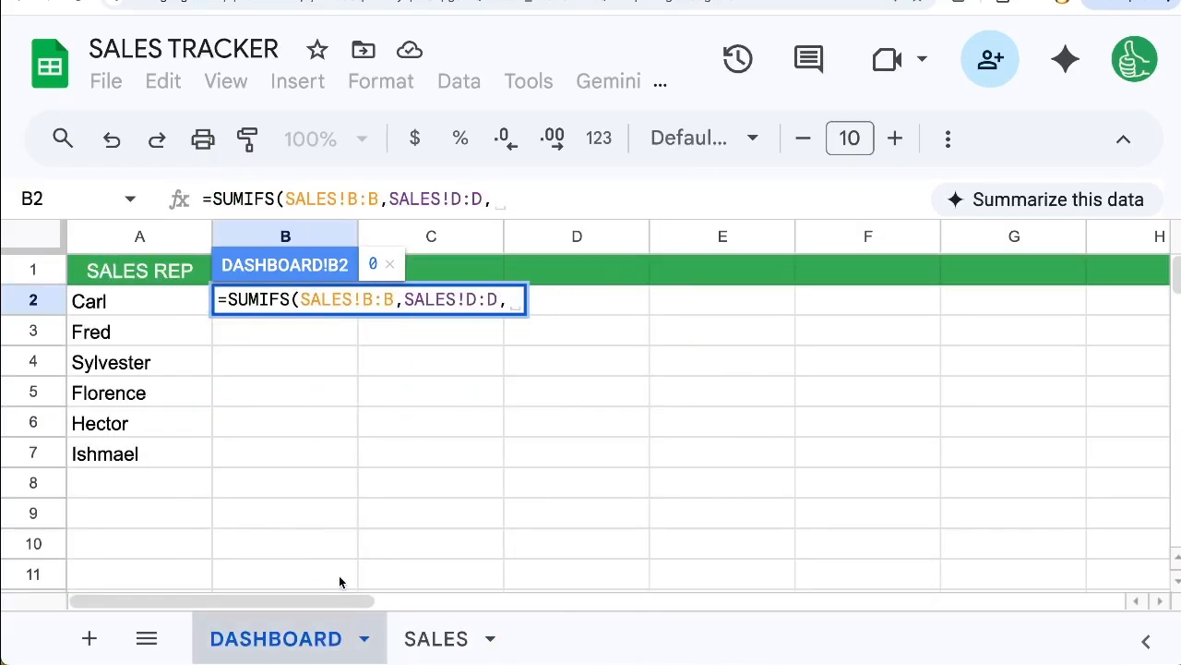
left_click(129, 304)
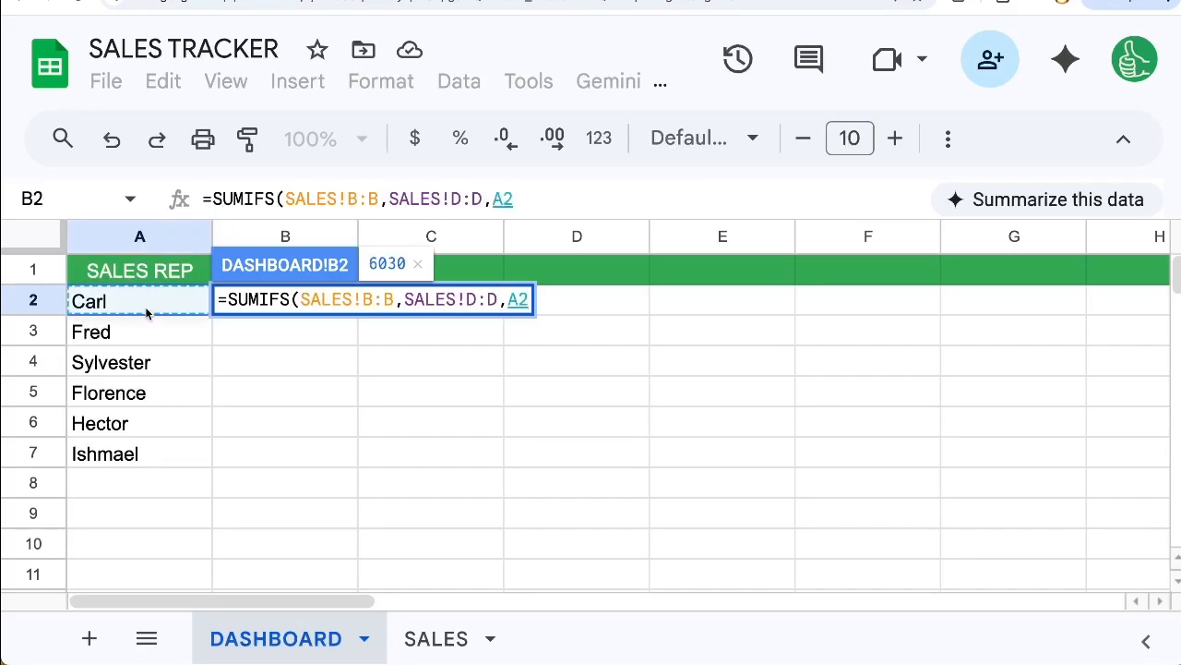
key("shift+Return")
Step: Rename the B1 heading to VALUE and enter SALES as the heading in C1
type("VALUE")
key("Tab")
type("SA")
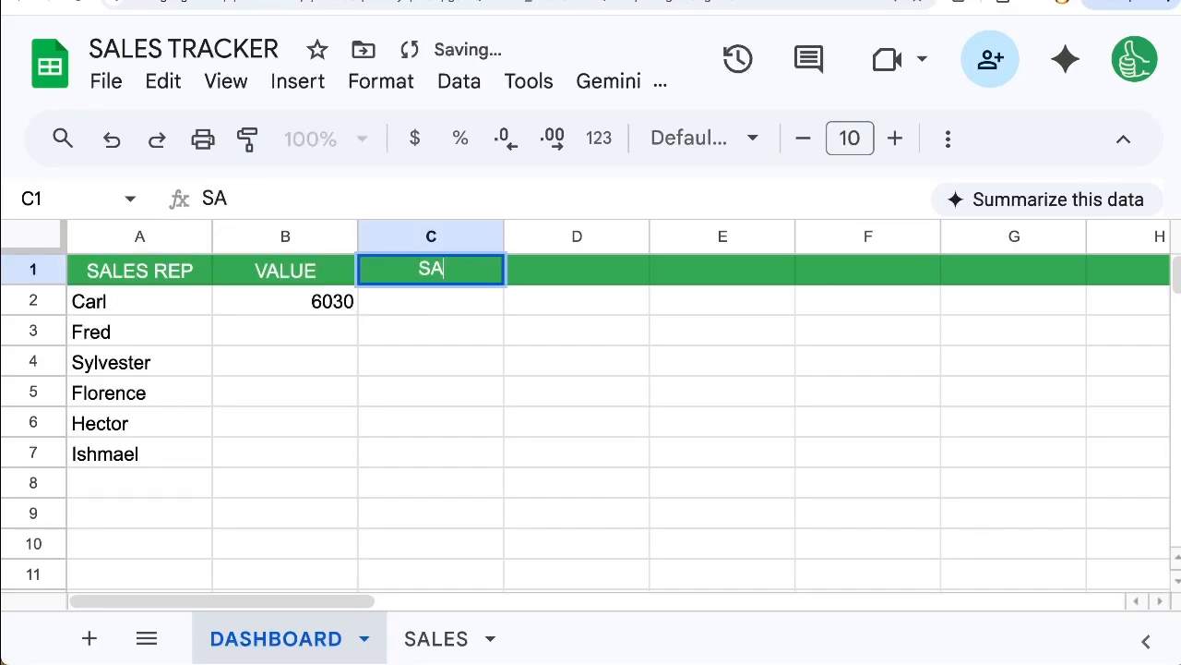
type("LES")
key("Return")
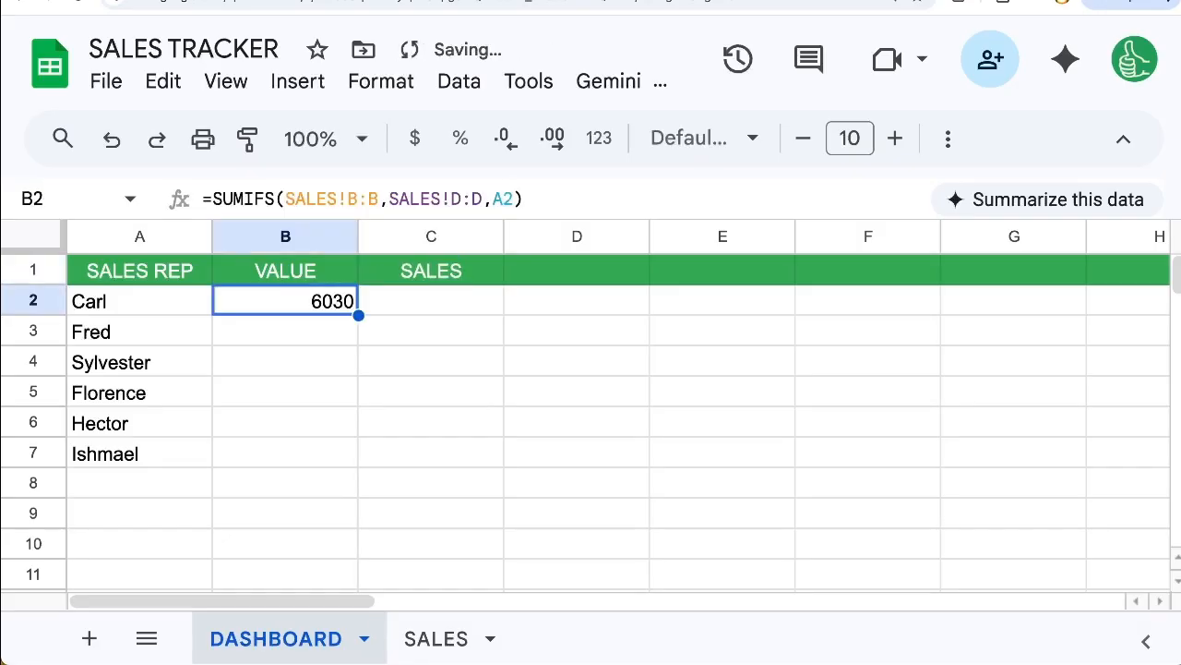
Step: Check the references in the B2 SUMIFS formula and copy it into B3:B7 for the remaining sales reps
left_click_drag(347, 199, 374, 191)
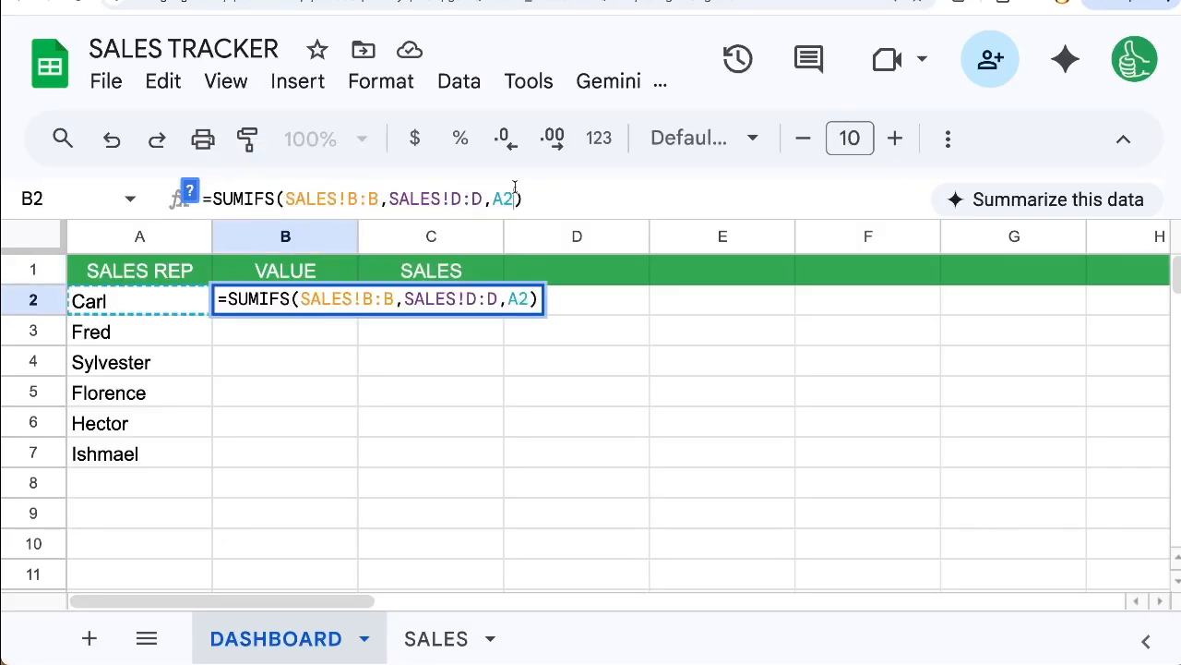
left_click_drag(517, 198, 492, 199)
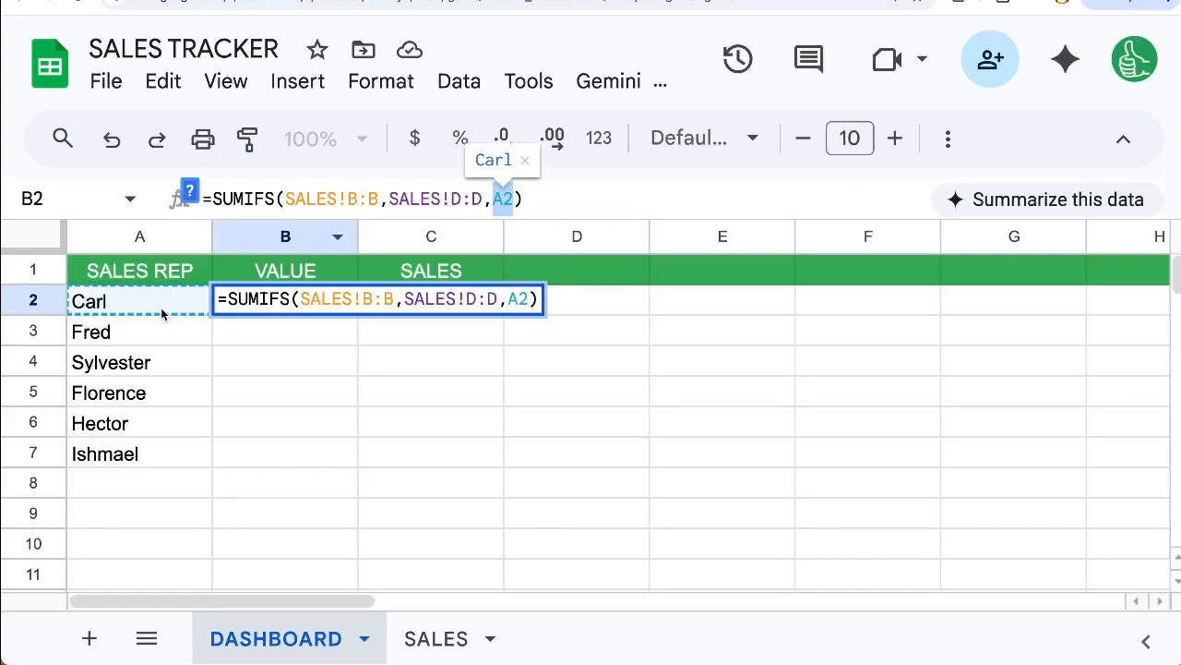
key("Escape")
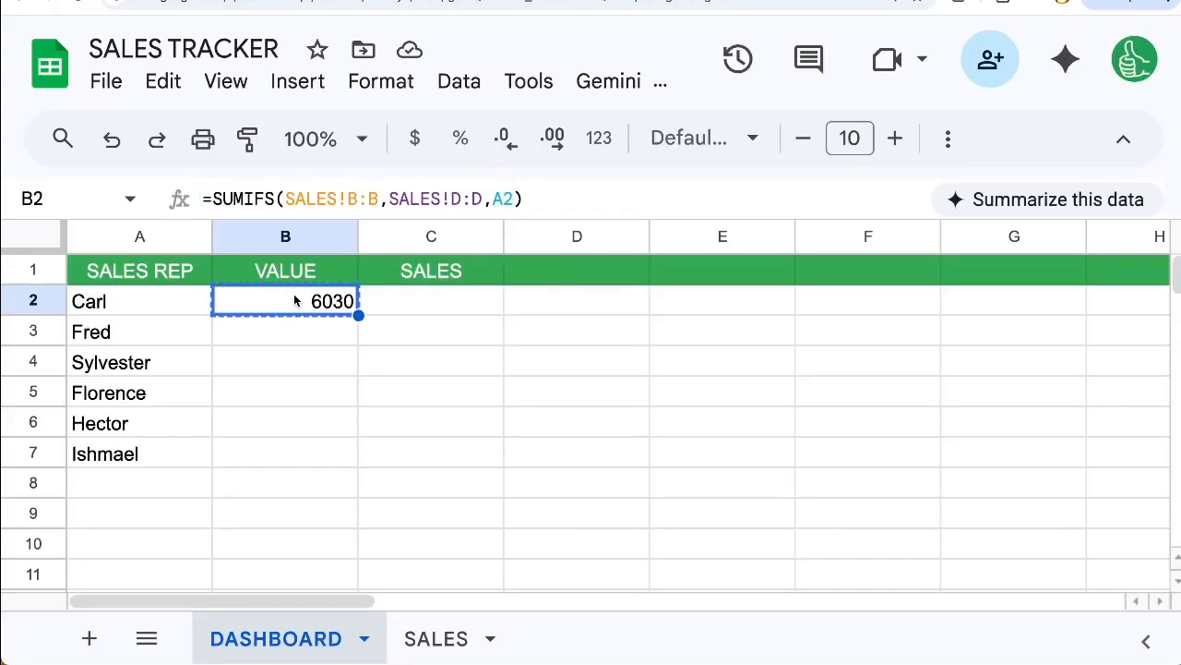
key("ctrl+v")
key("ctrl+c")
left_click(214, 337)
key("ctrl+v")
left_click(214, 368)
key("ctrl+v")
left_click(214, 399)
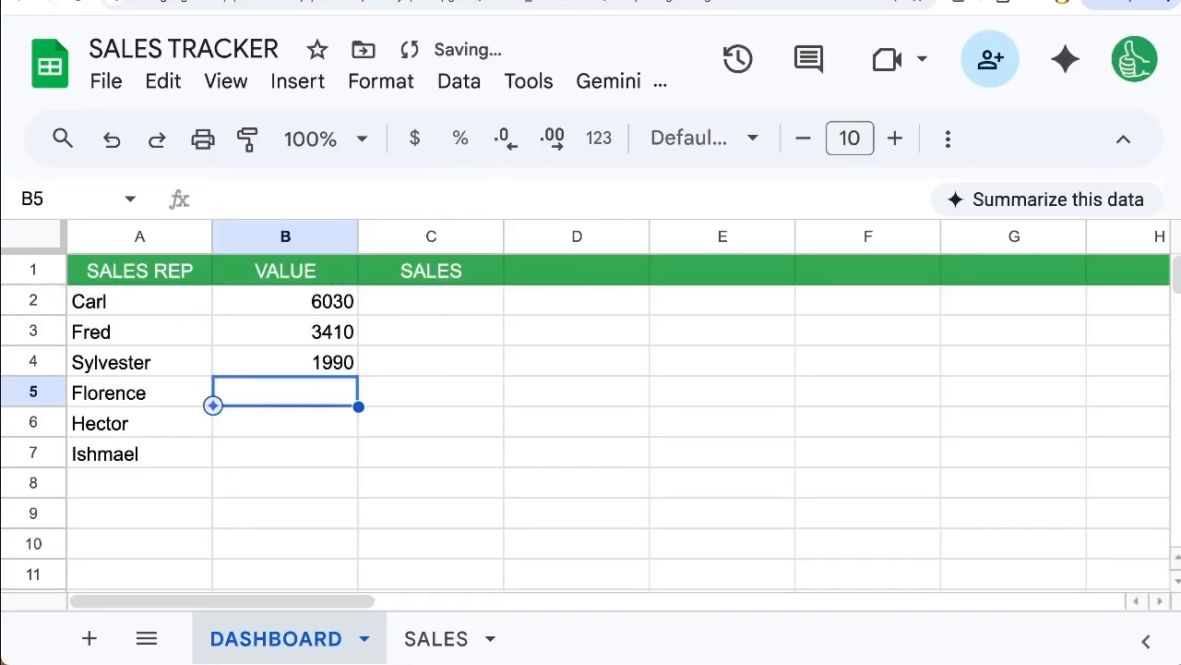
key("ctrl+v")
key("F2")
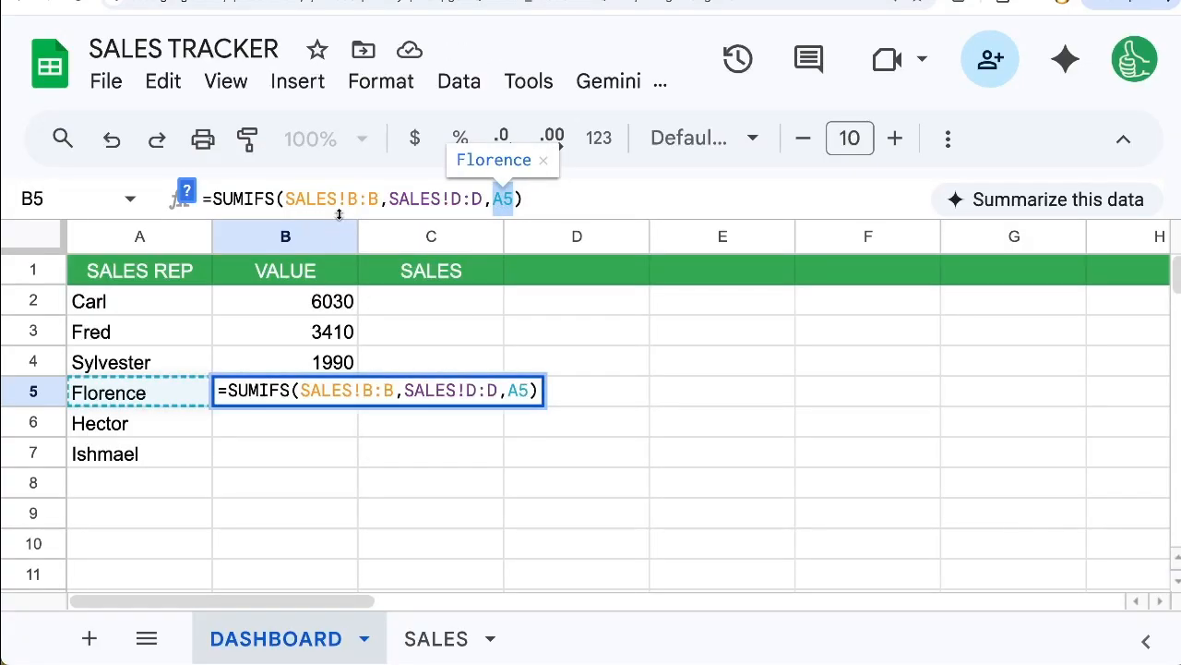
left_click_drag(339, 201, 451, 202)
key("Escape")
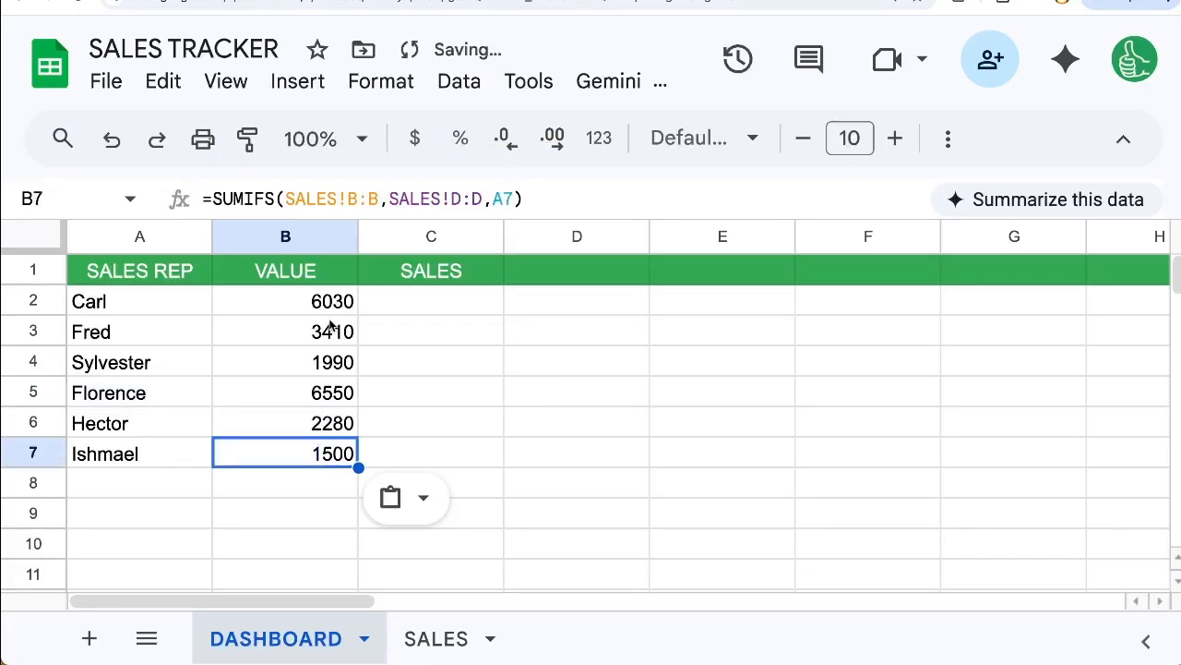
left_click_drag(341, 304, 336, 464)
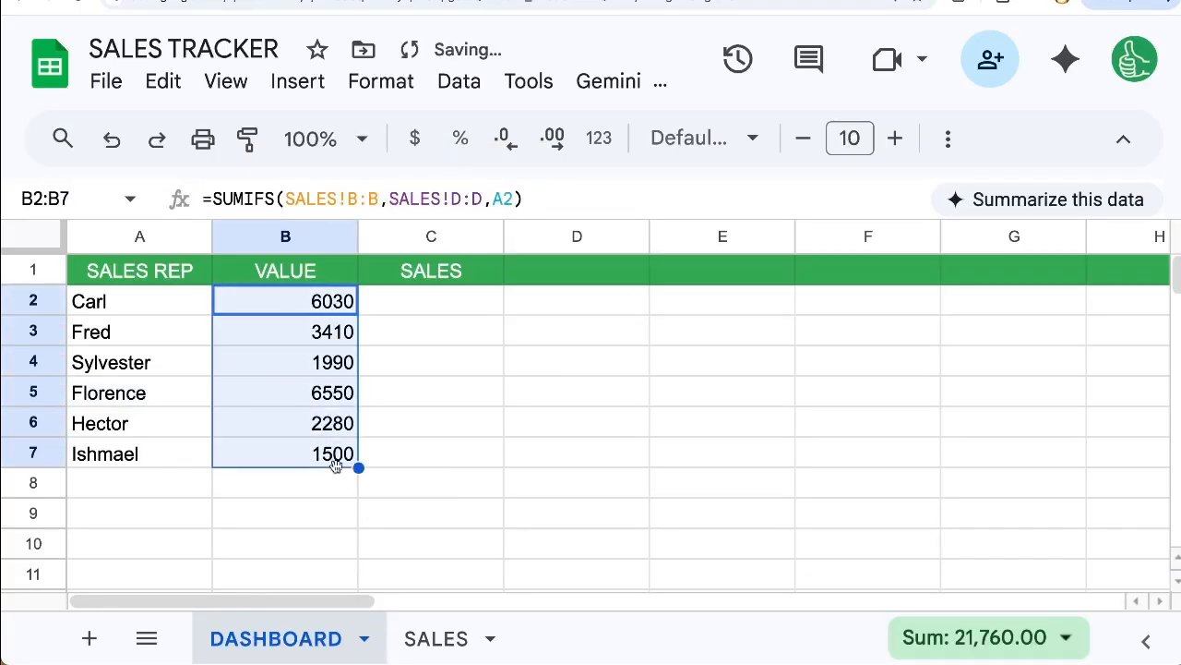
left_click(423, 310)
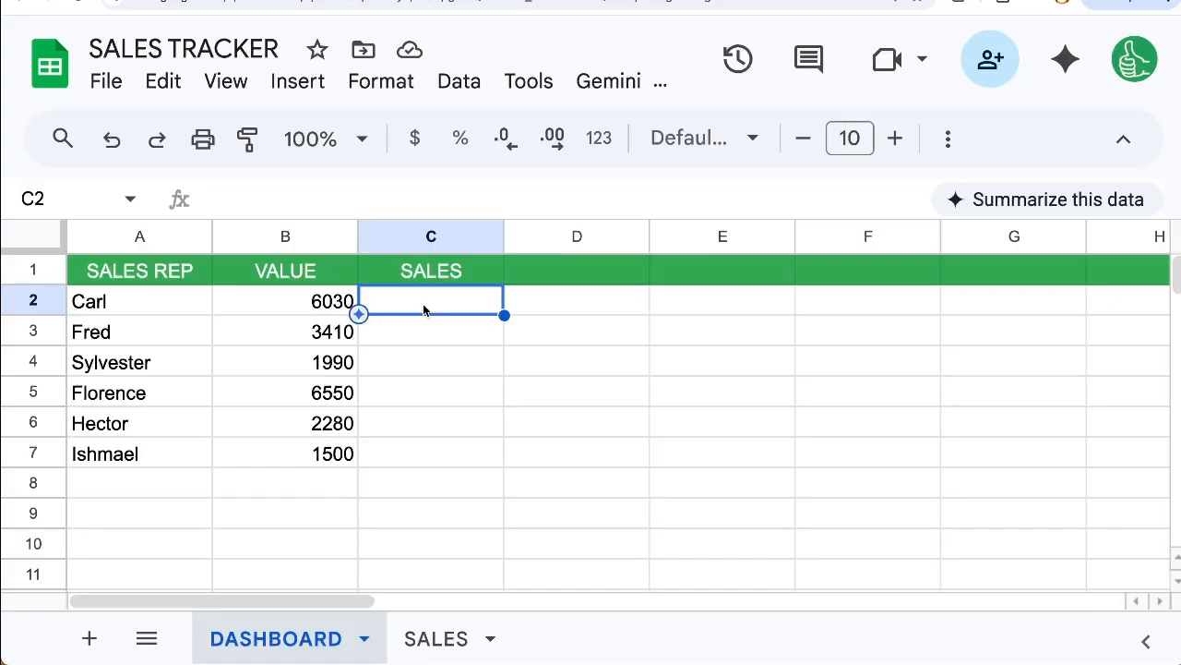
type("=")
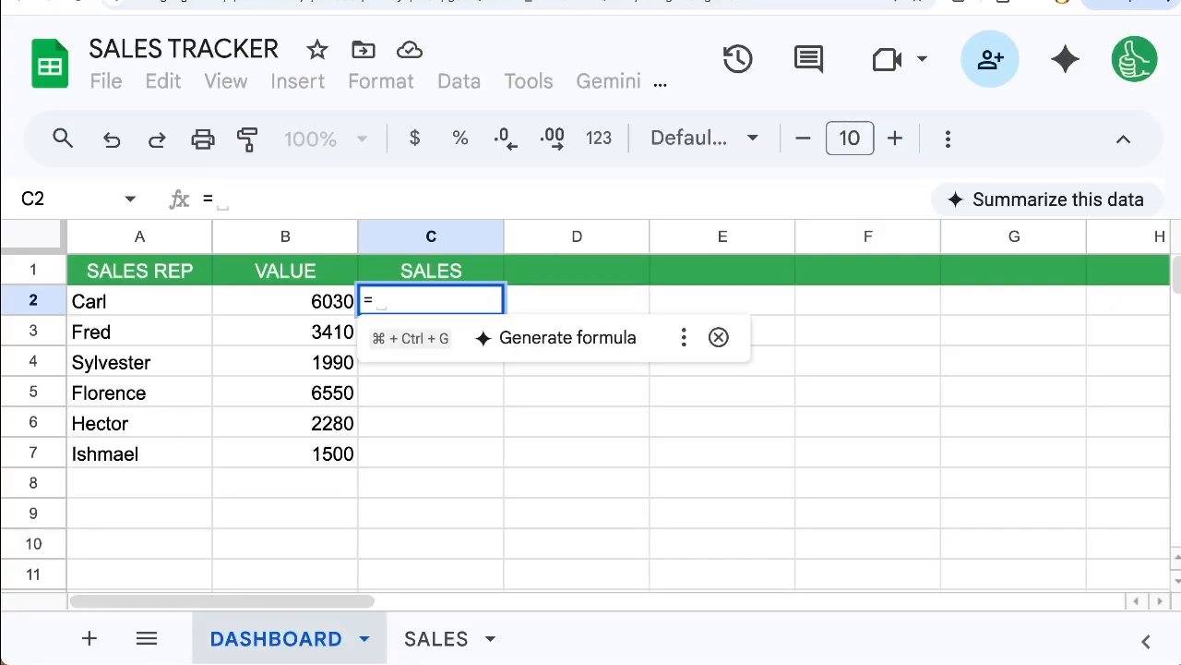
type("COUNTIF")
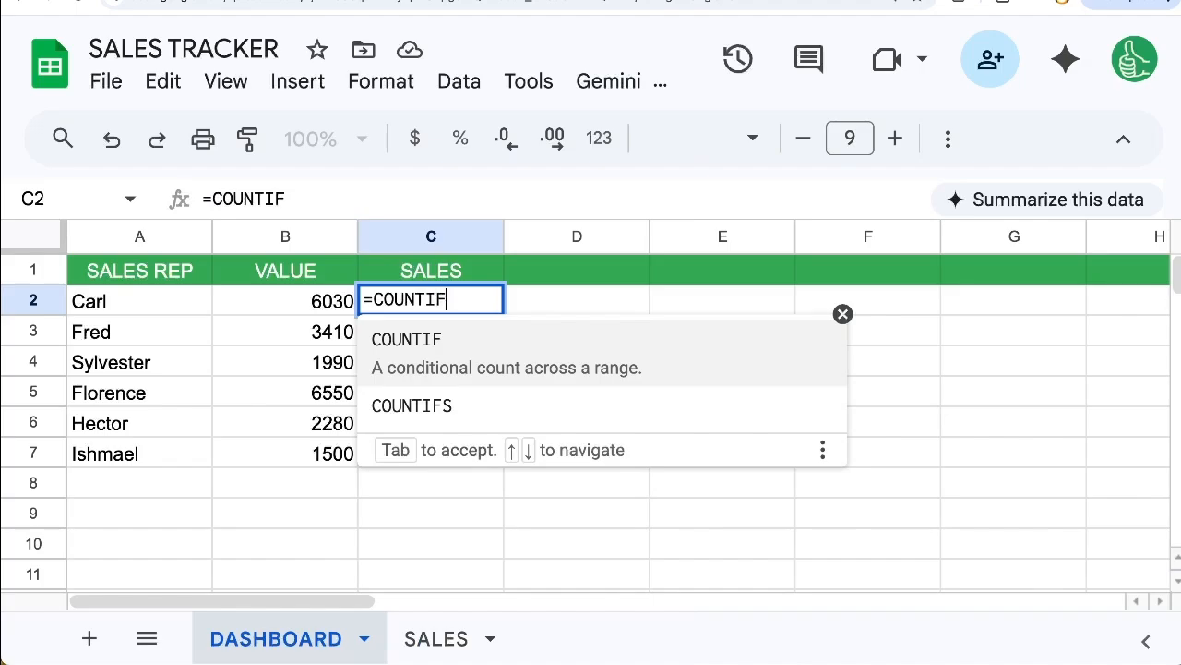
left_click(464, 383)
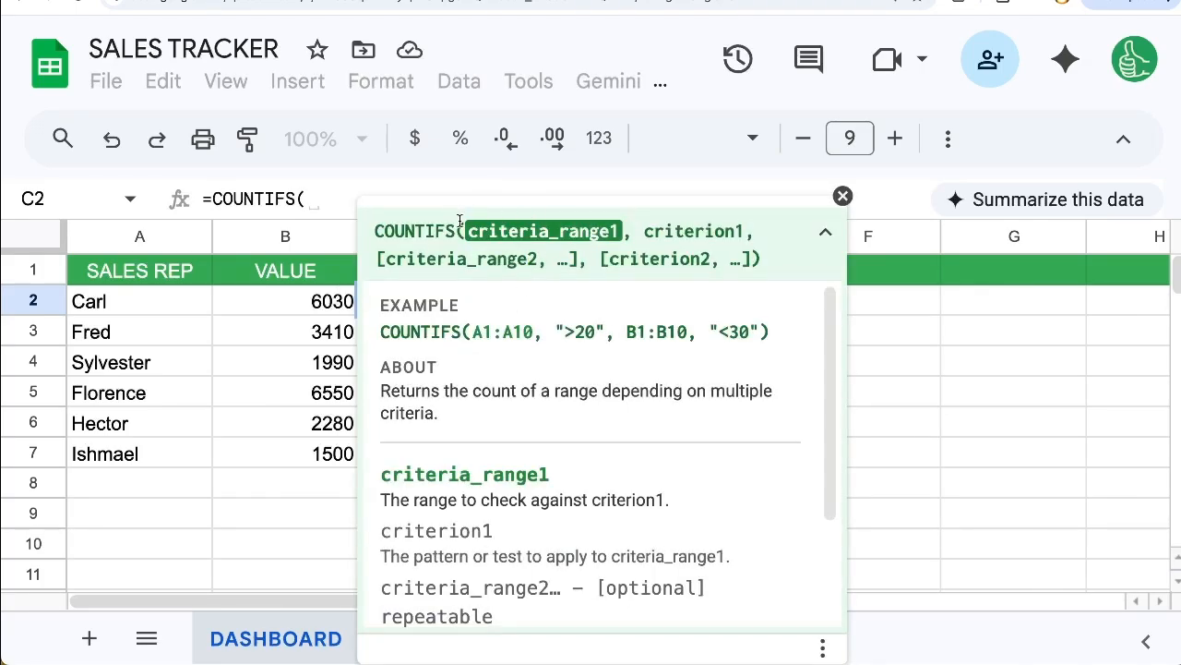
key("Escape")
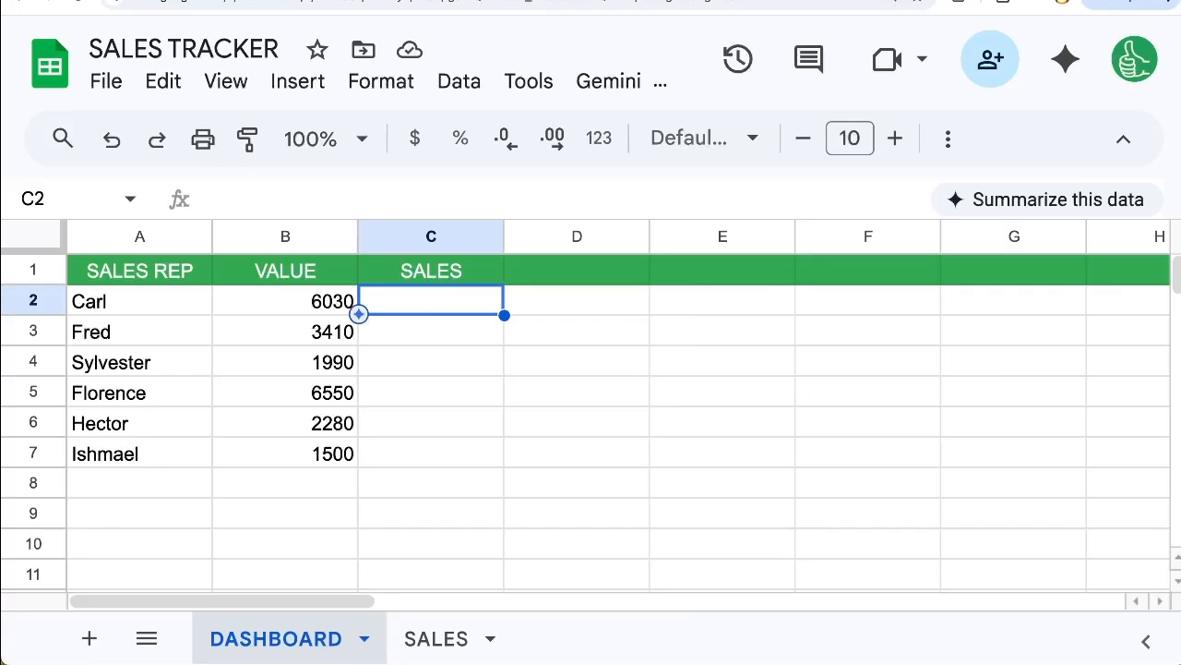
Step: Start a COUNTIF formula in C2 of the DASHBOARD sheet with column D of the SALES sheet as its range
type("=COUNTIF")
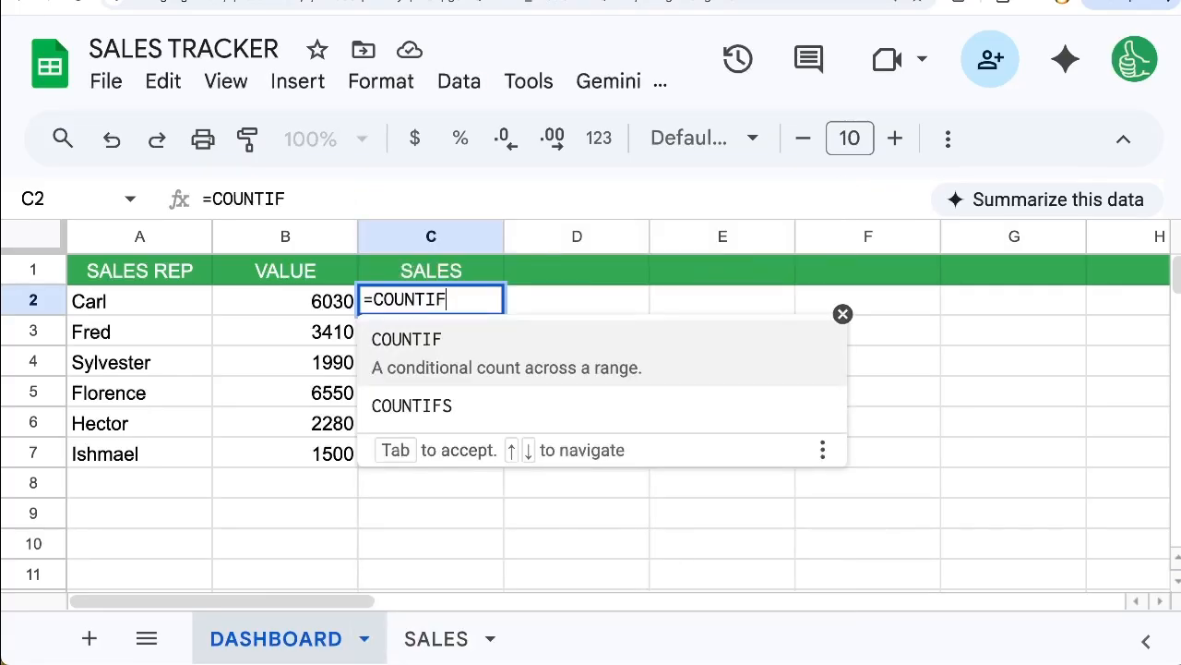
type("(")
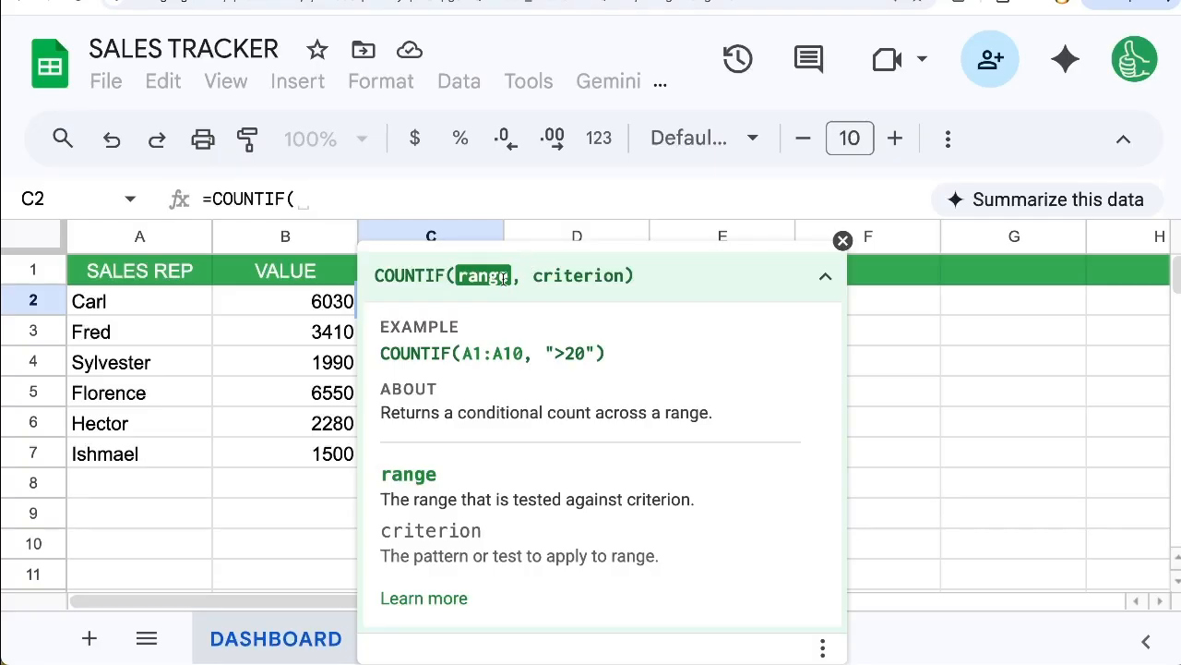
key("Escape")
type("=COUNTIF(")
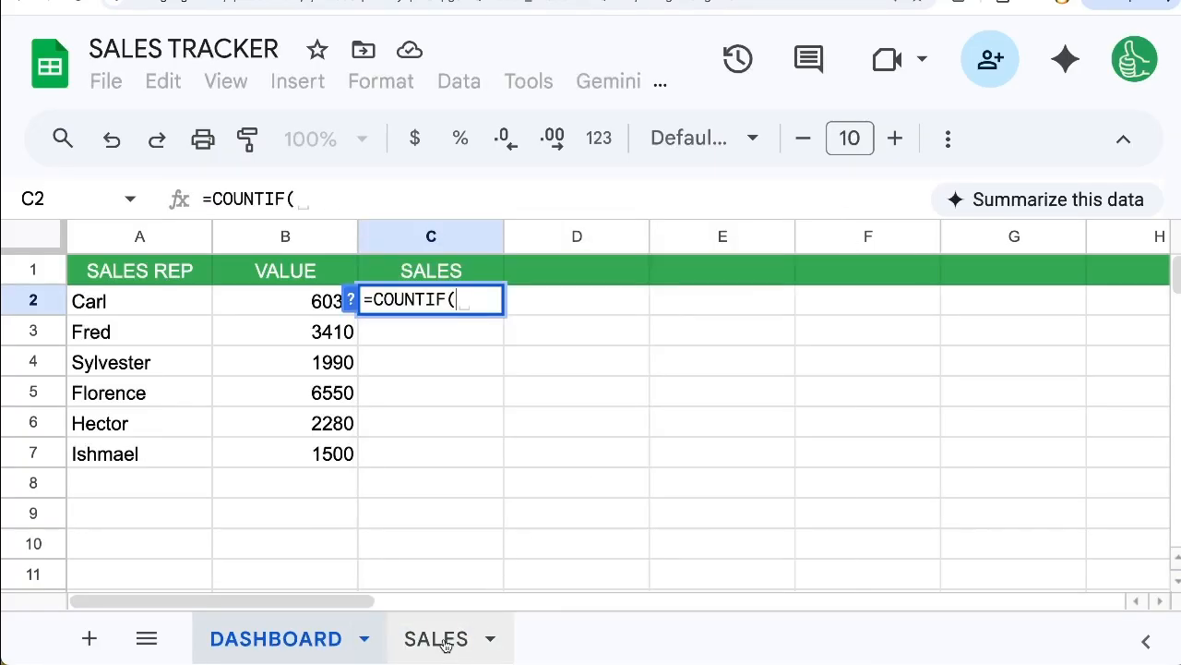
left_click(436, 638)
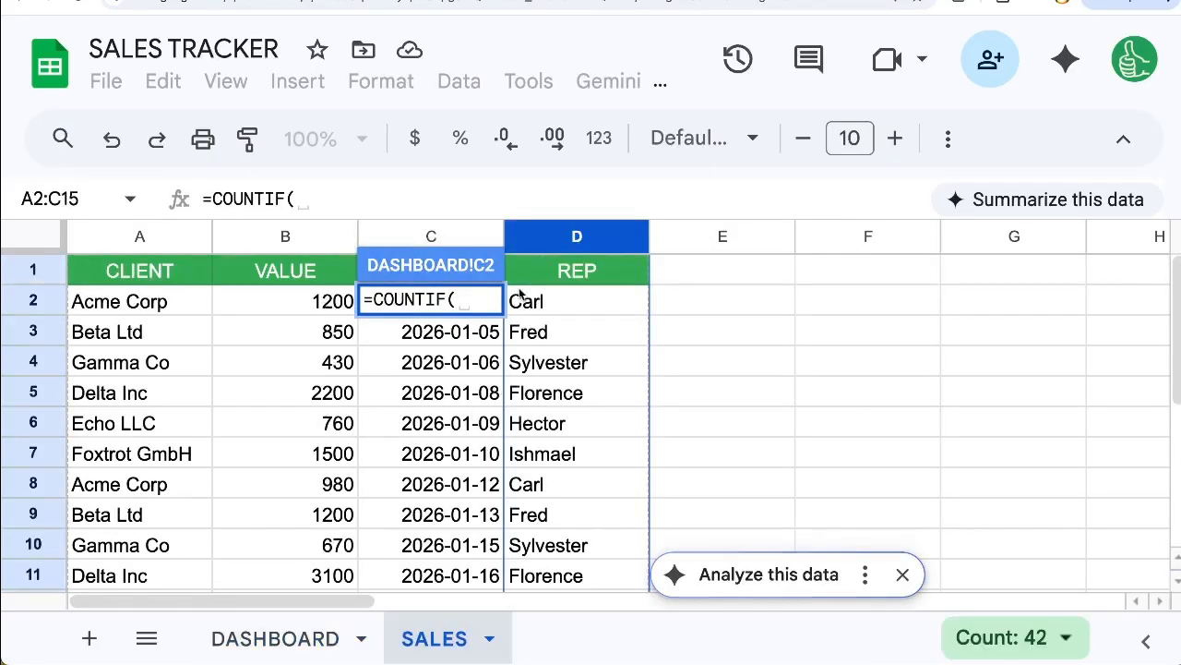
left_click(576, 237)
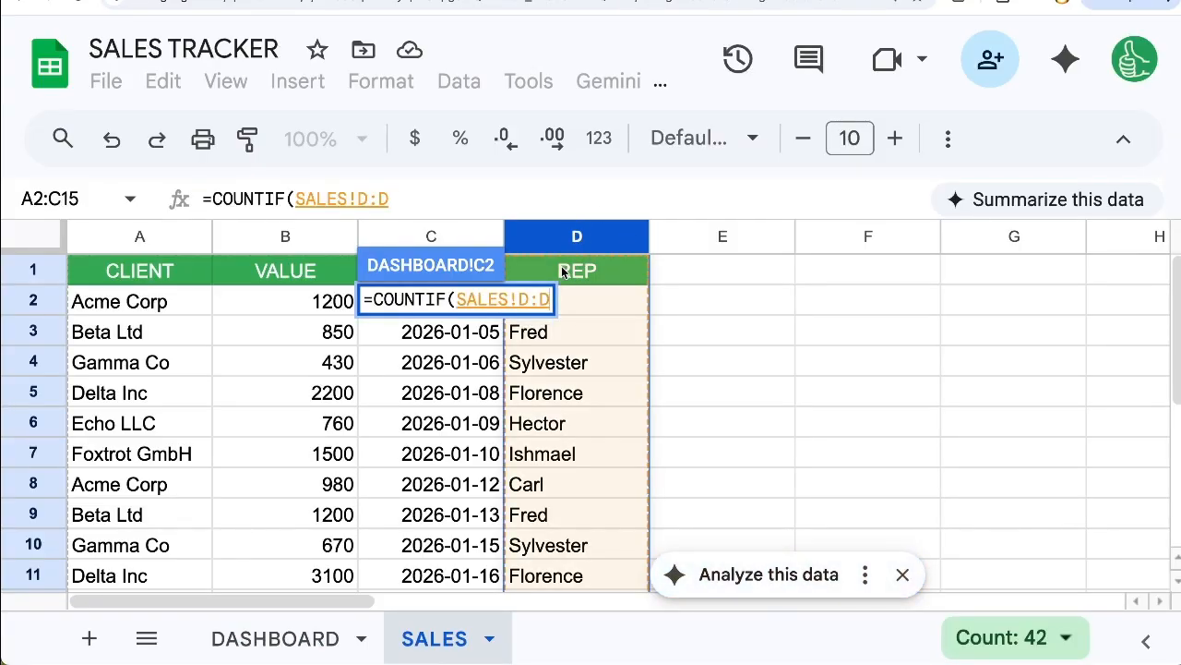
type(",")
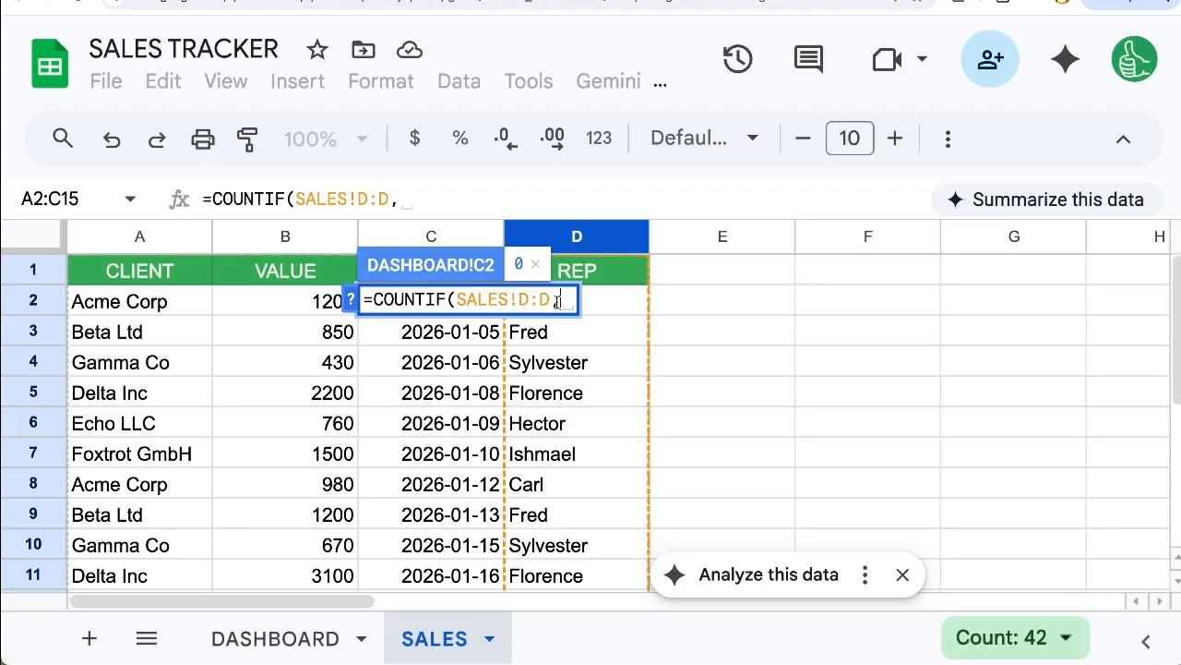
Step: Use cell A2 of the DASHBOARD sheet as the criterion and complete the COUNTIF formula
left_click(314, 639)
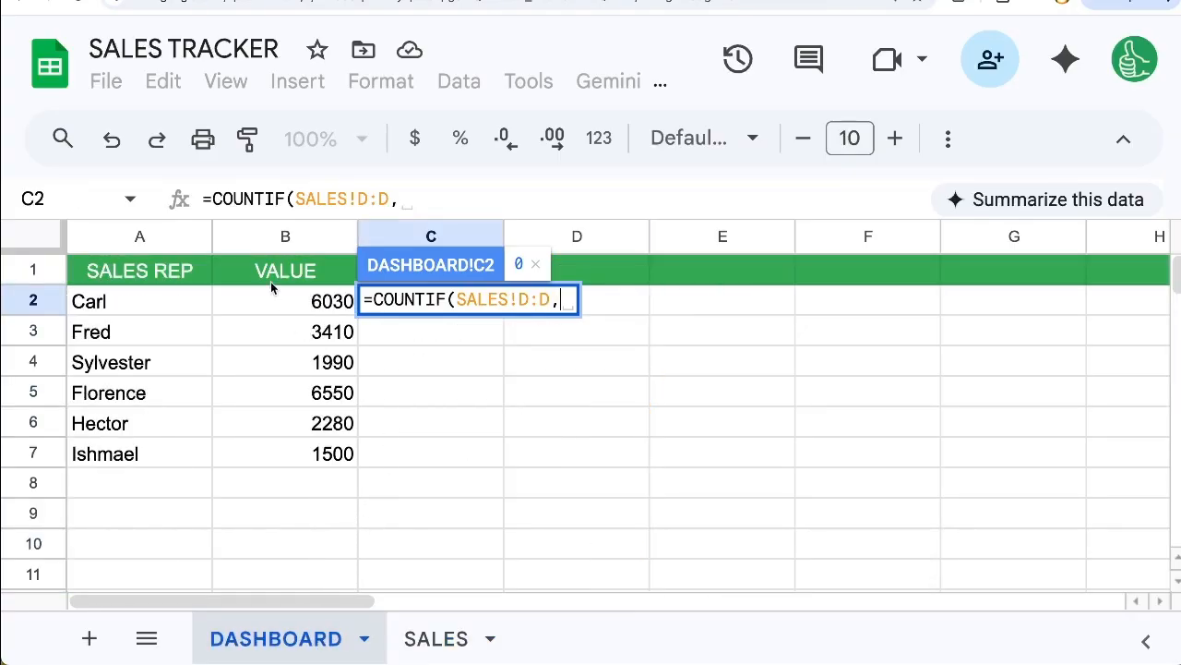
left_click(116, 301)
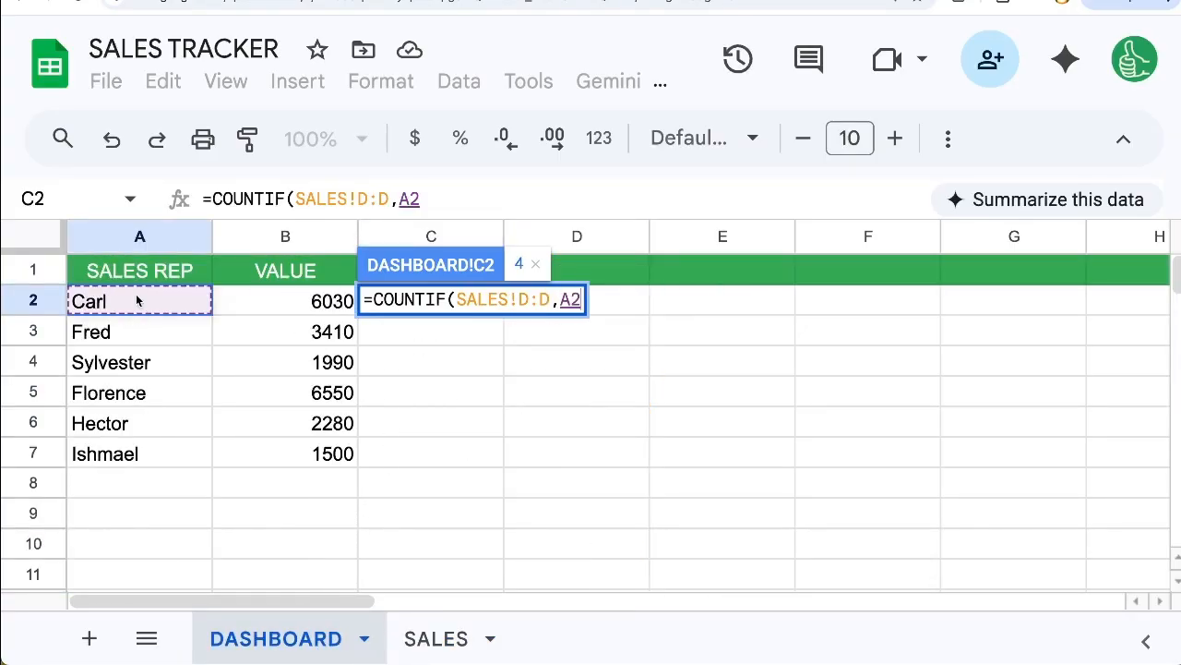
type(")")
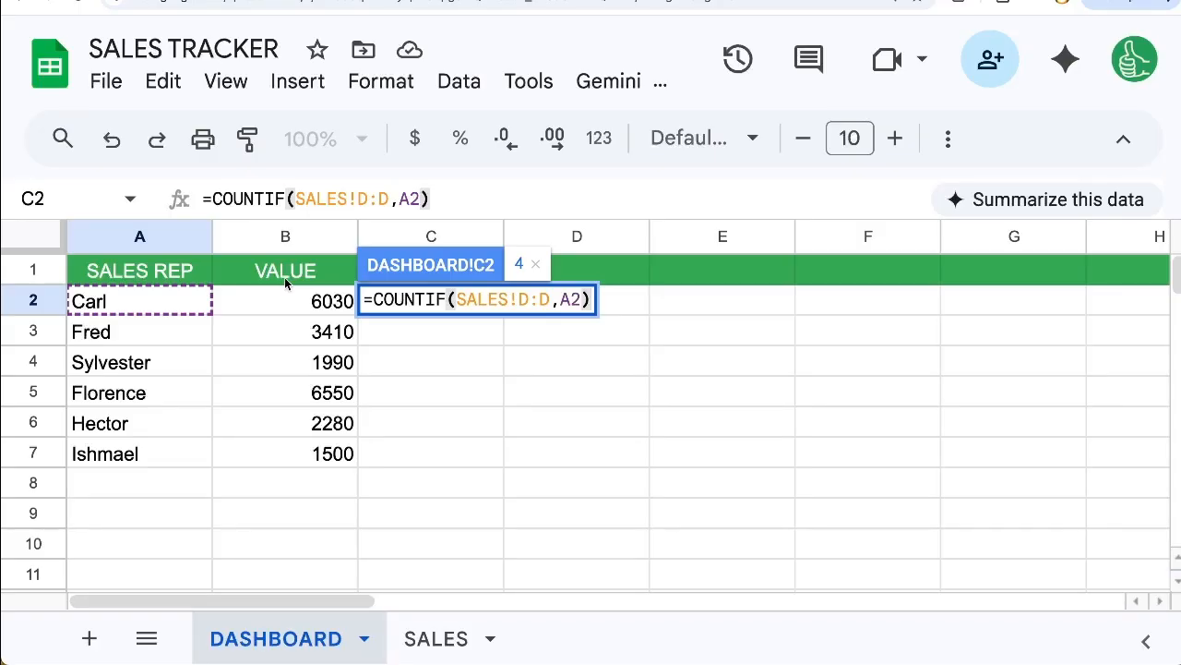
key("Return")
Step: Copy the C2 COUNTIF formula into C3:C7 for the remaining sales reps
key("Up")
key("super+c")
key("Down")
key("super+v")
key("Down")
key("super+v")
key("Down")
key("super+v")
key("Down")
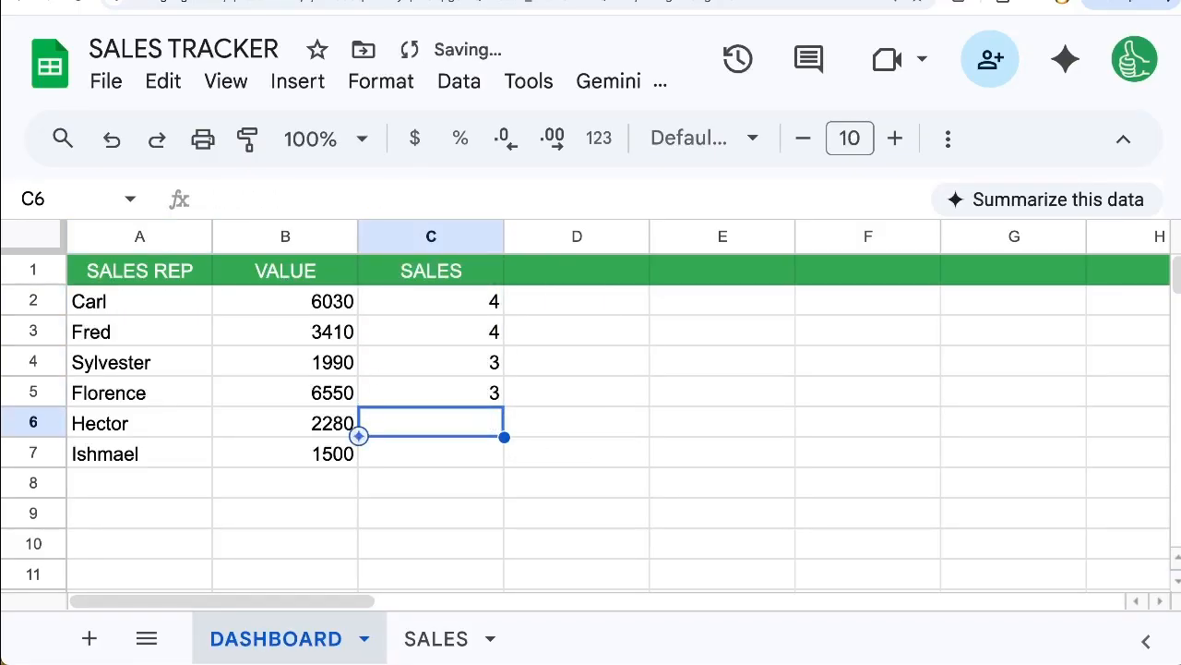
key("super+v")
key("Down")
key("super+v")
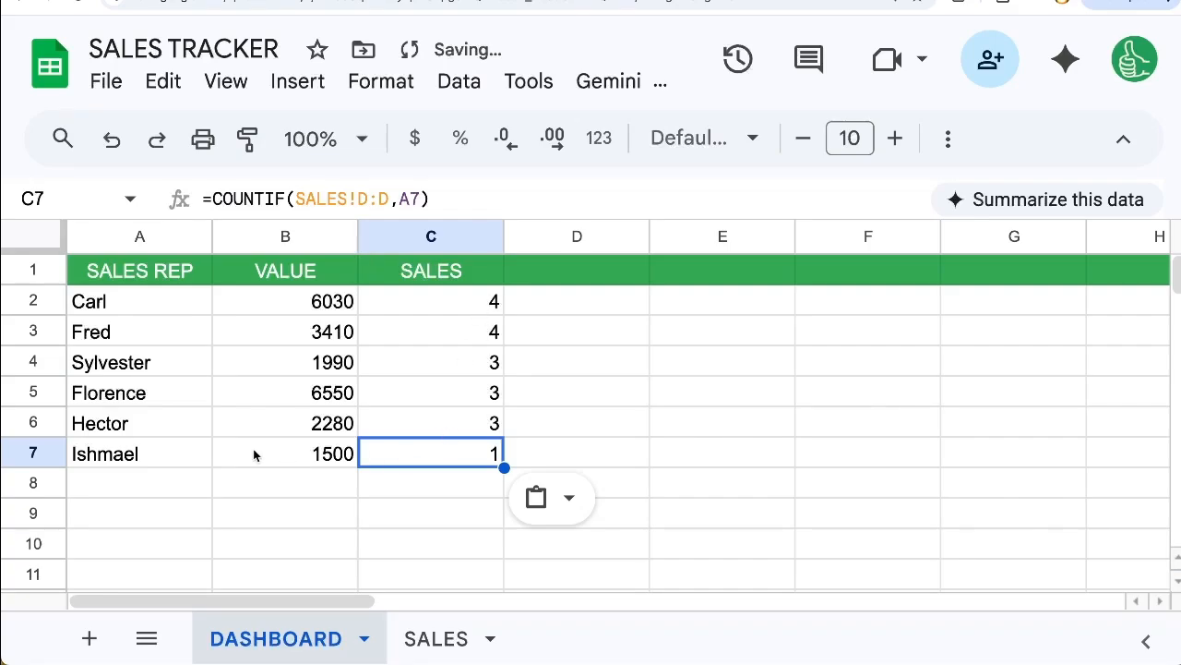
Step: Search the SALES sheet for the rep name in DASHBOARD cell A7 and look through the REP column for its entries
left_click(171, 467)
key("super+c")
left_click(437, 637)
key("super+f")
key("super+v")
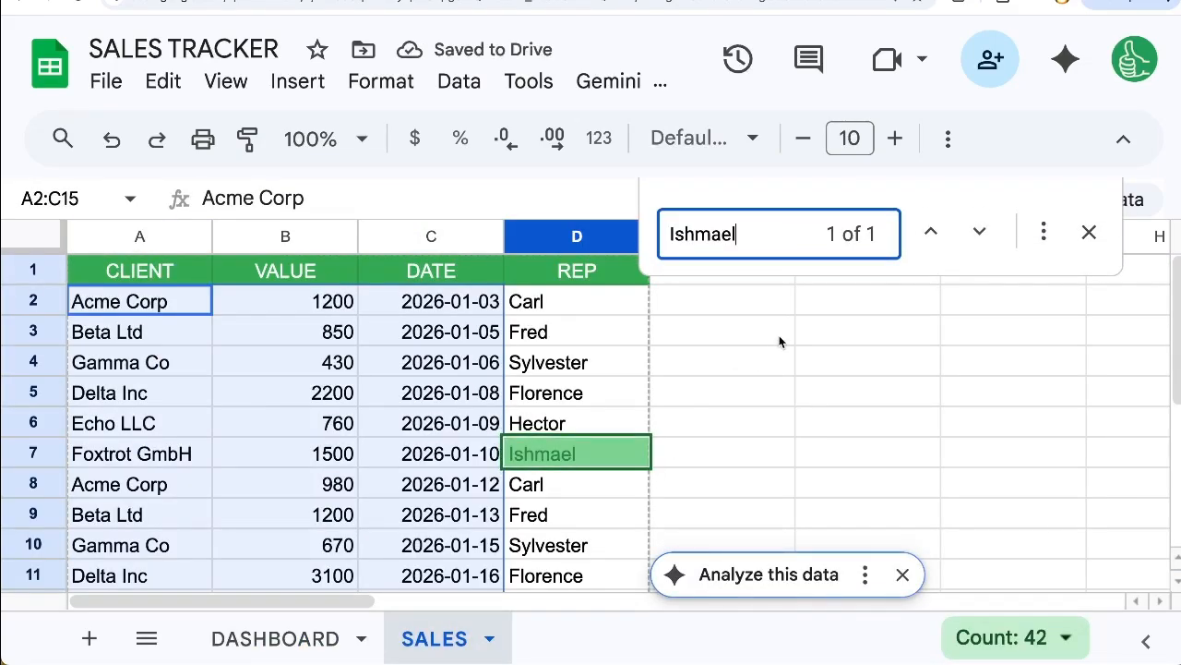
scroll(692, 403, "down", 1)
scroll(693, 400, "down", 5)
key("Escape")
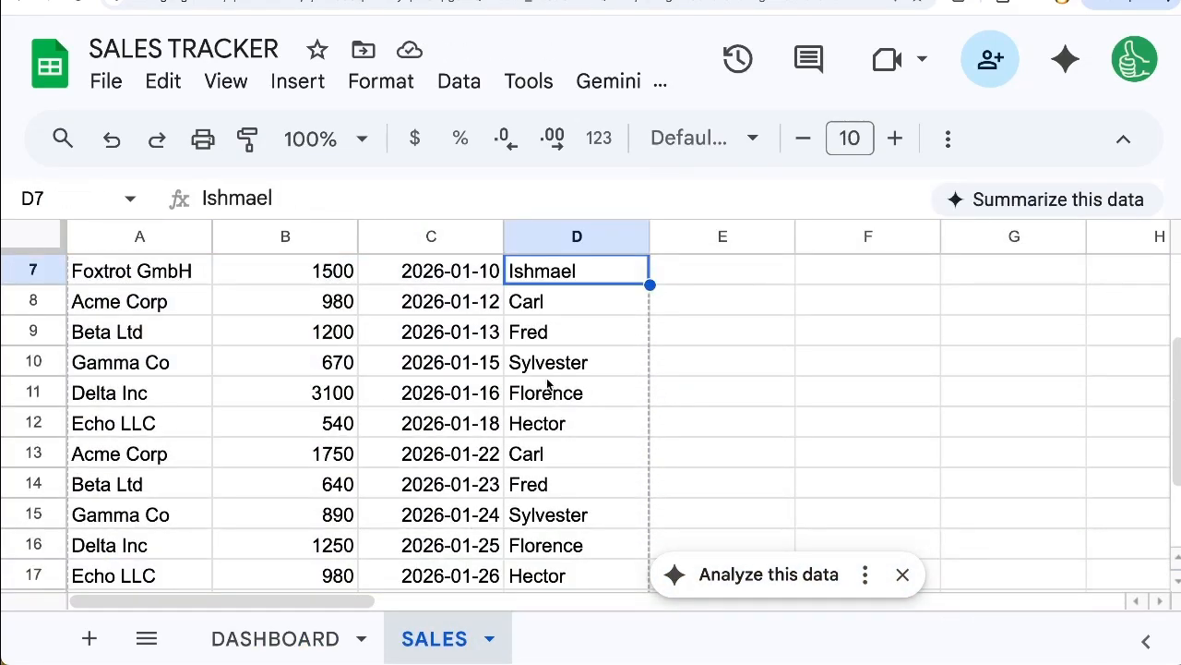
Step: Repeat the search for the same rep in the SALES sheet, then close it and return to the DASHBOARD sheet
key("super+f")
key("super+v")
left_click_drag(498, 384, 501, 374)
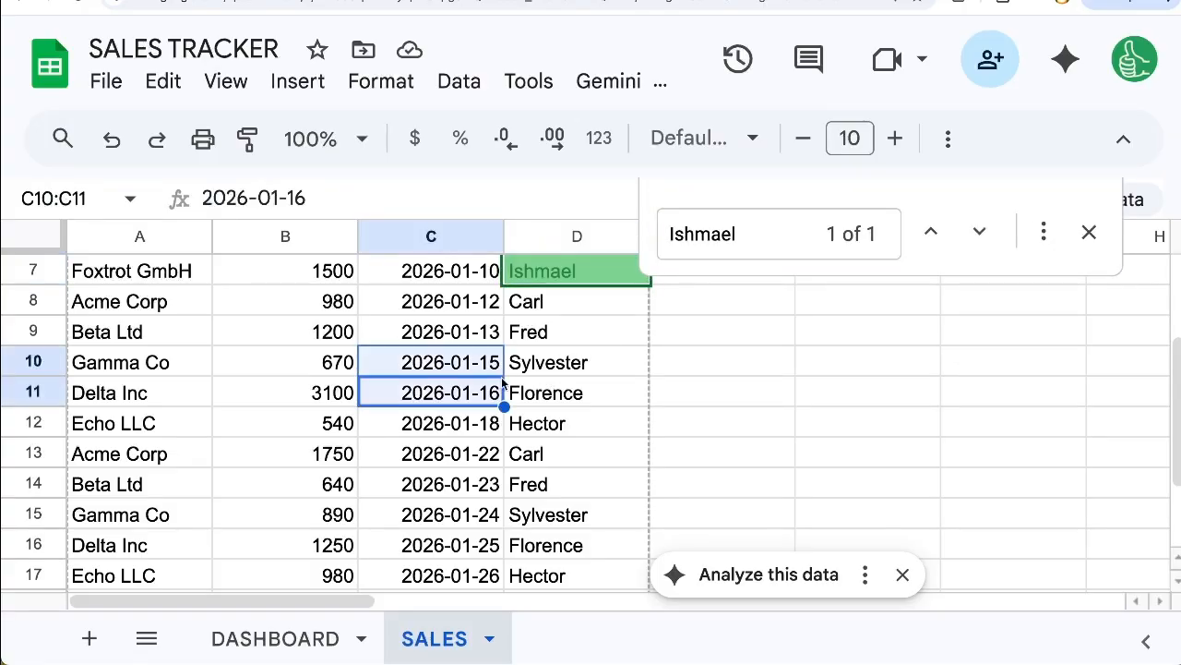
scroll(592, 345, "up", 1)
scroll(592, 347, "up", 1)
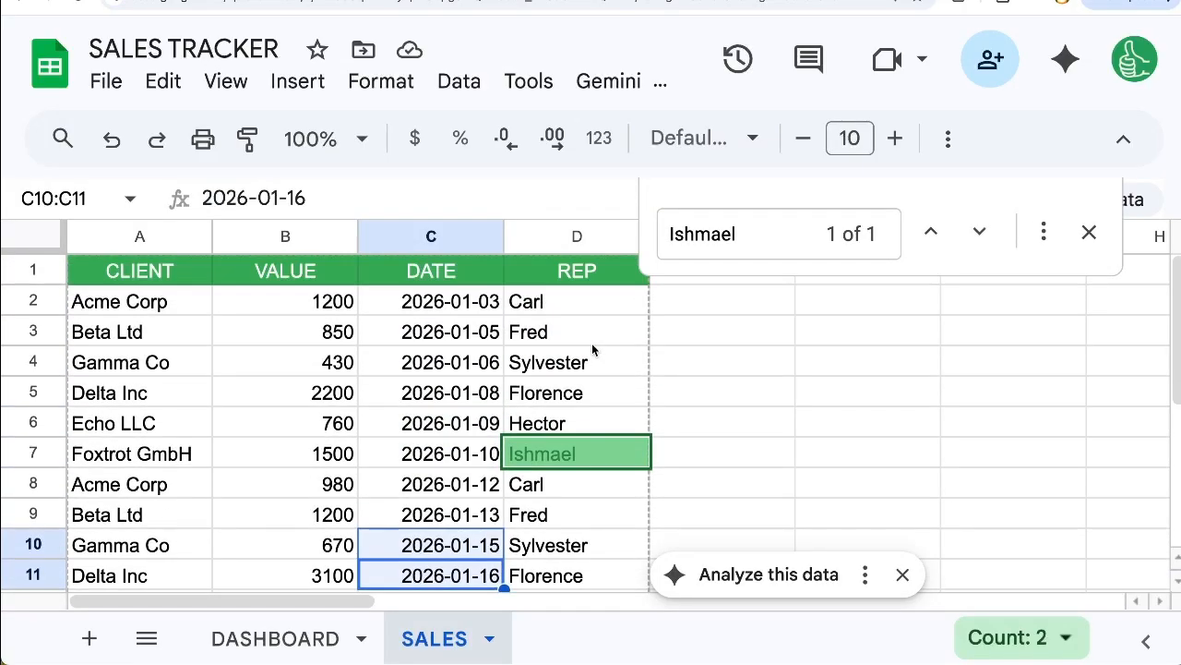
left_click(1089, 232)
left_click(374, 646)
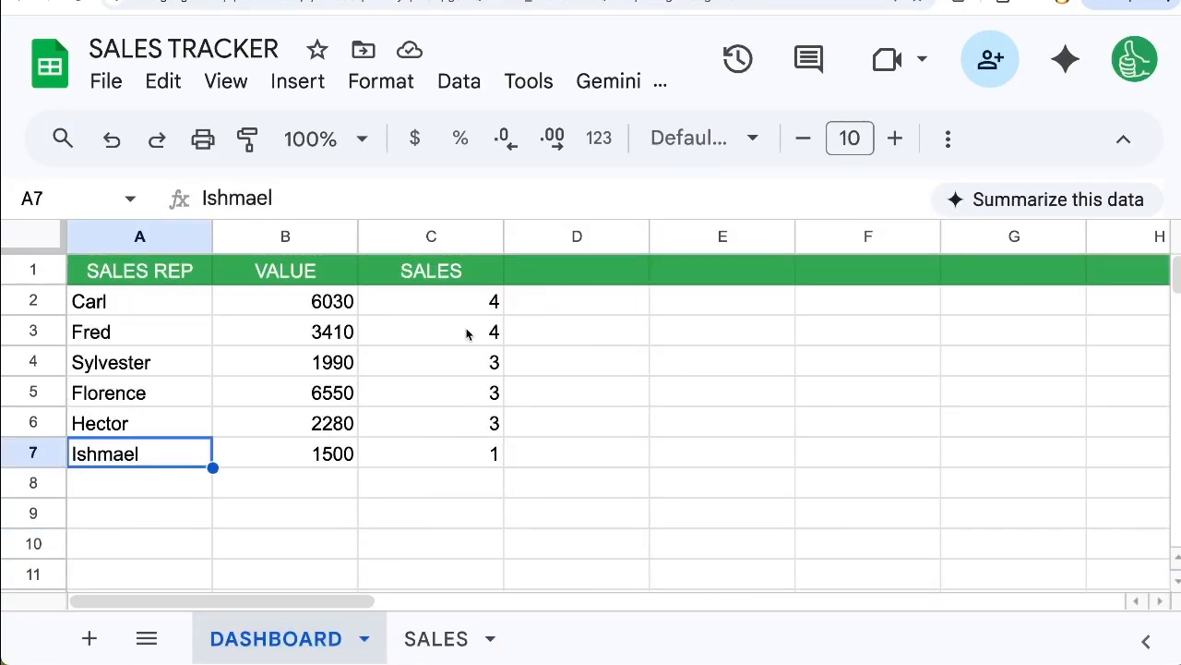
Step: Review the SALES and VALUE figures and format column B of the DASHBOARD sheet as dollar currency
left_click_drag(478, 311, 477, 451)
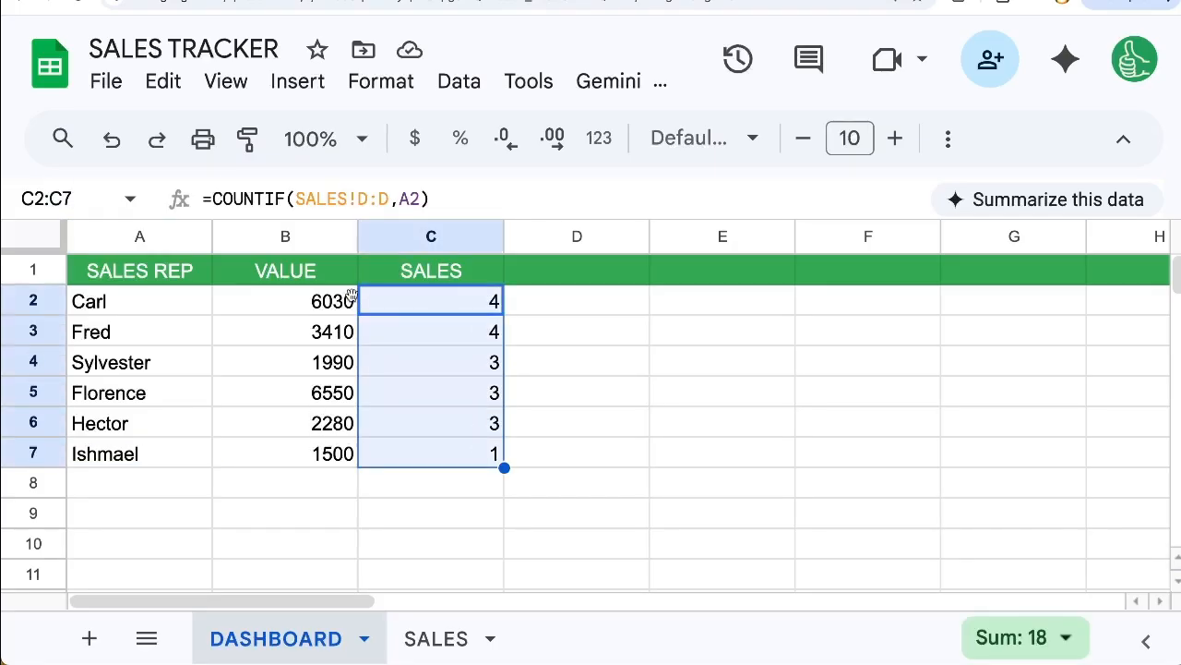
left_click_drag(329, 293, 316, 452)
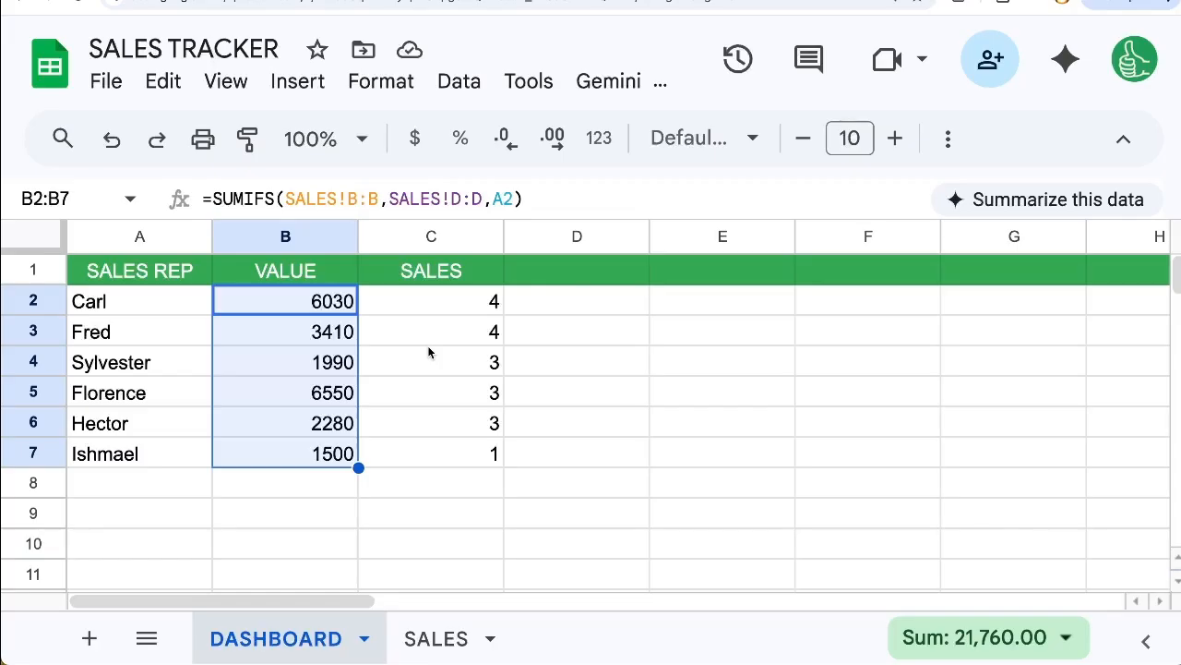
left_click_drag(340, 302, 344, 468)
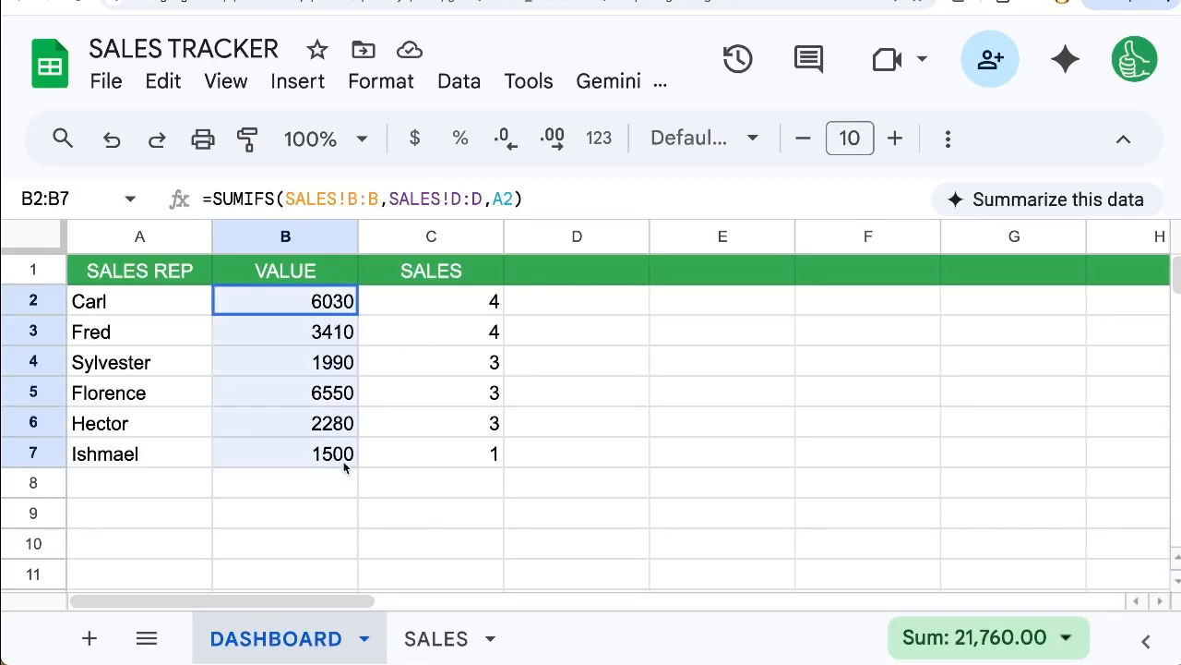
left_click(326, 231)
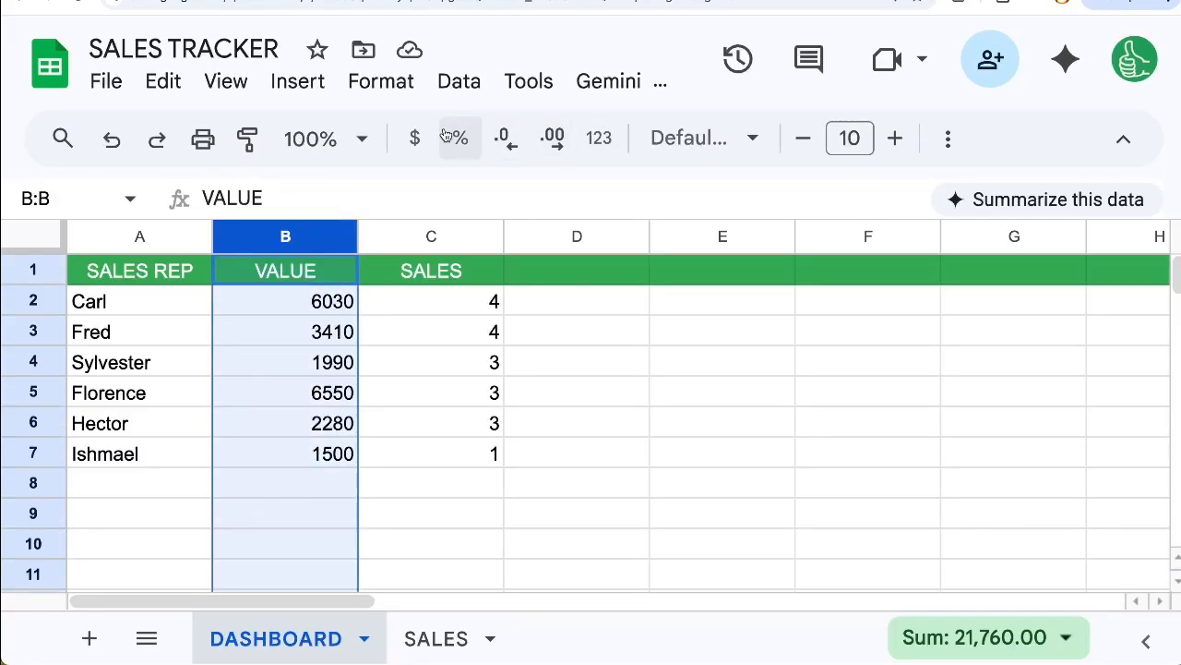
left_click(416, 138)
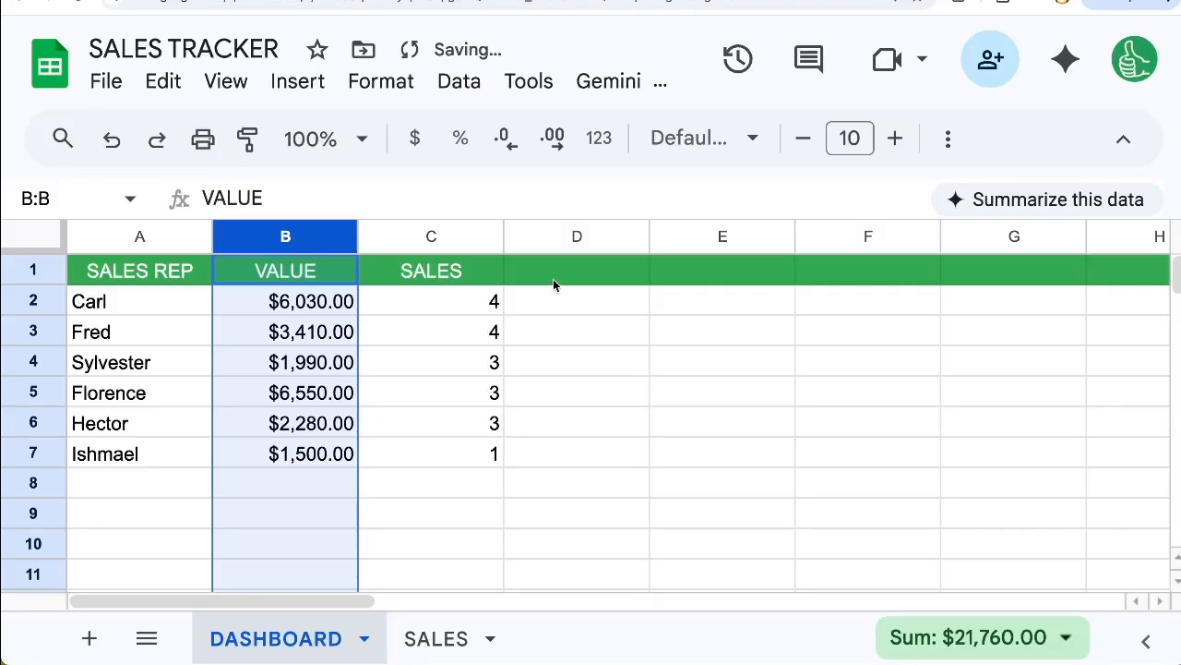
Step: Enter AVERAGE as the heading in D1
left_click(553, 279)
type("AVERAGE")
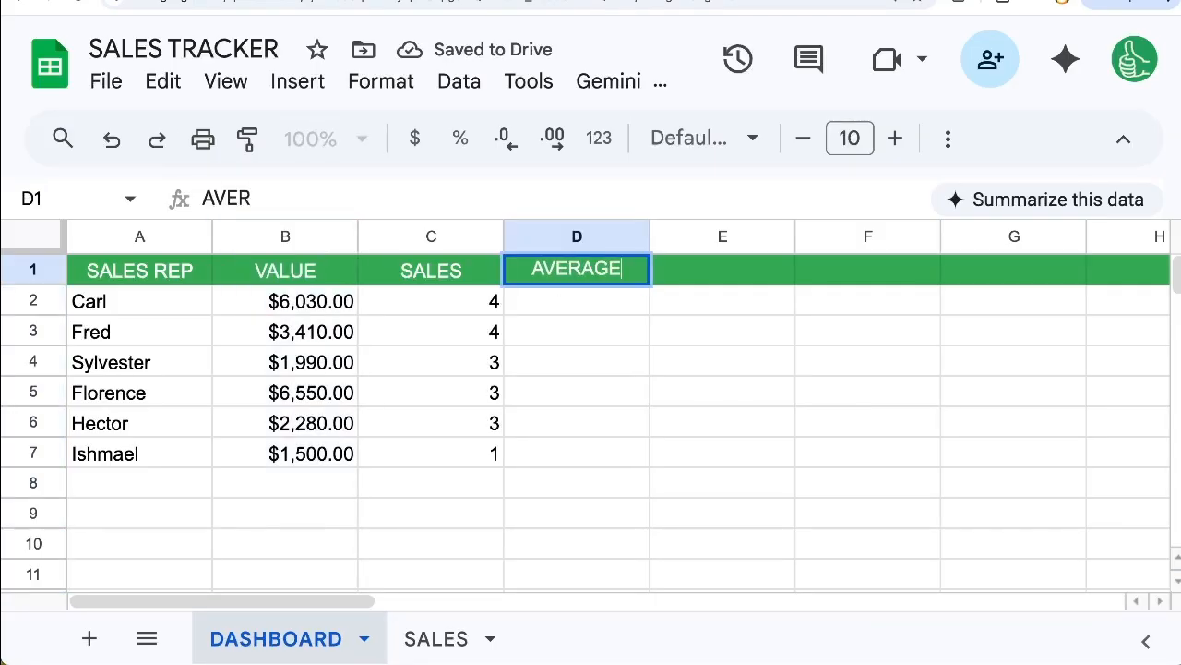
key("Return")
Step: Calculate the average sale in D2 with =B2/C2 and accept the suggested autofill for D3:D7
type("=")
left_click(303, 302)
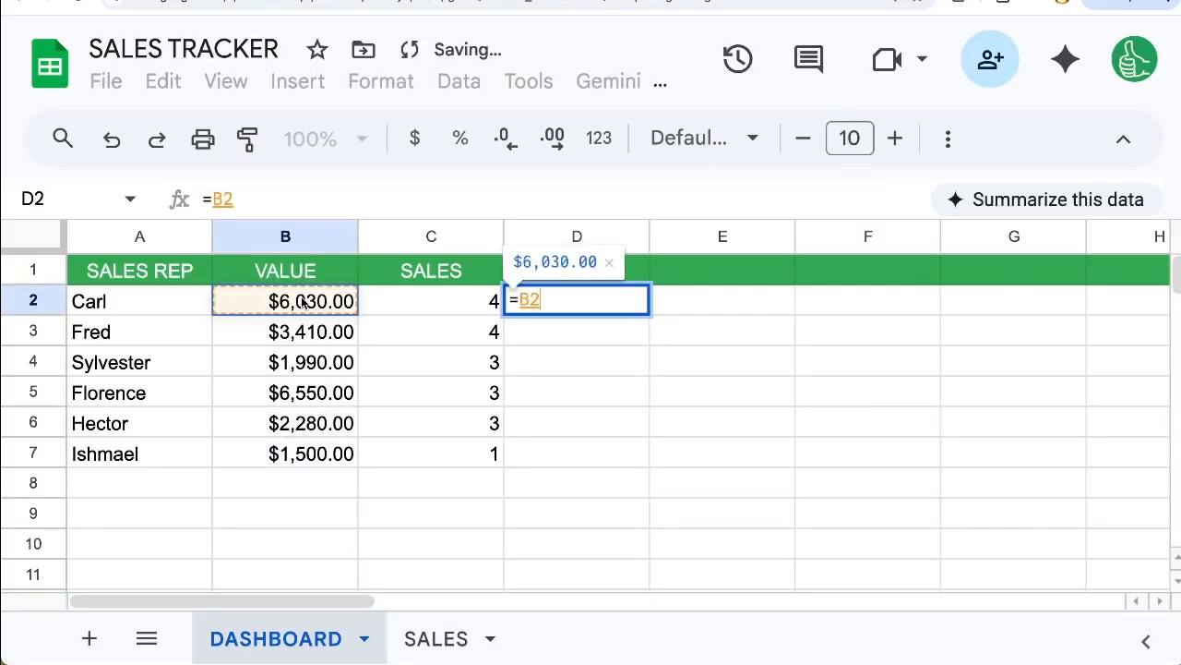
type("/")
left_click(443, 302)
key("Return")
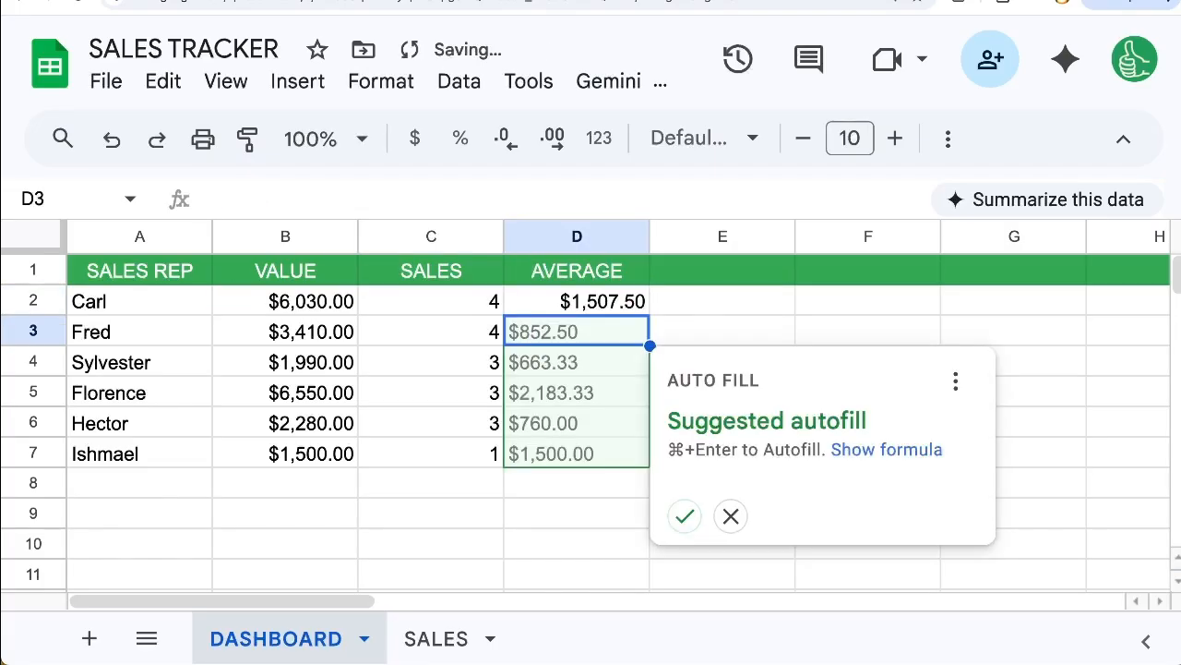
key("super+Return")
left_click_drag(564, 302, 541, 454)
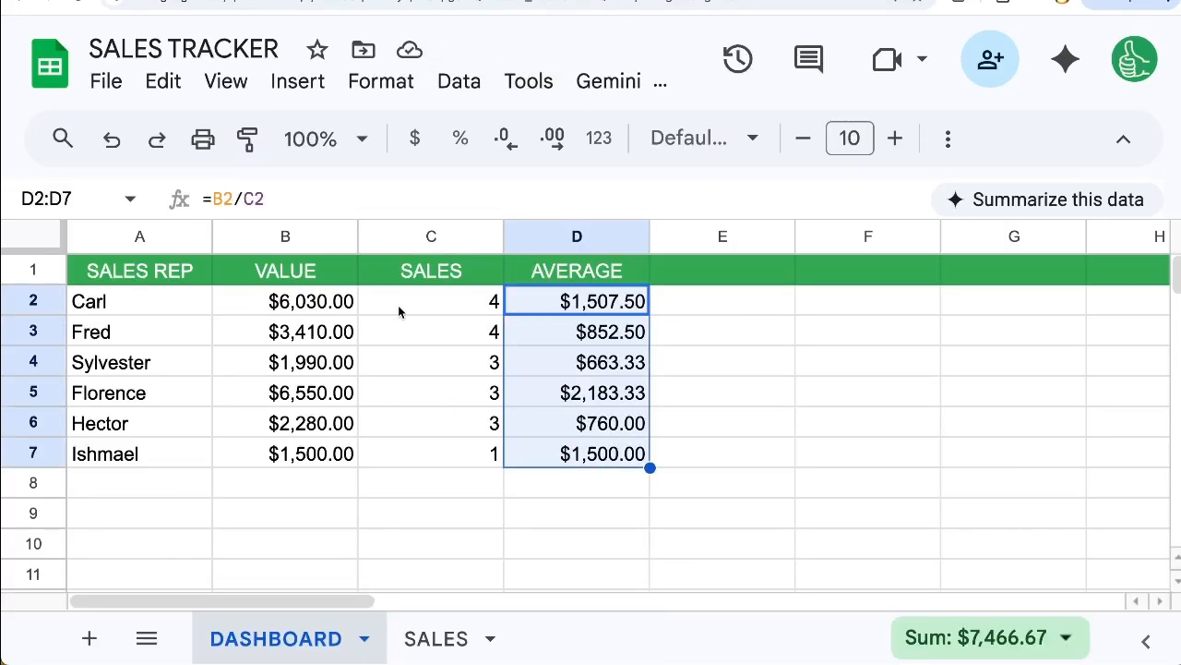
Step: Create a single-color conditional formatting rule for the VALUE column, B, of the DASHBOARD sheet
left_click_drag(300, 311, 295, 481)
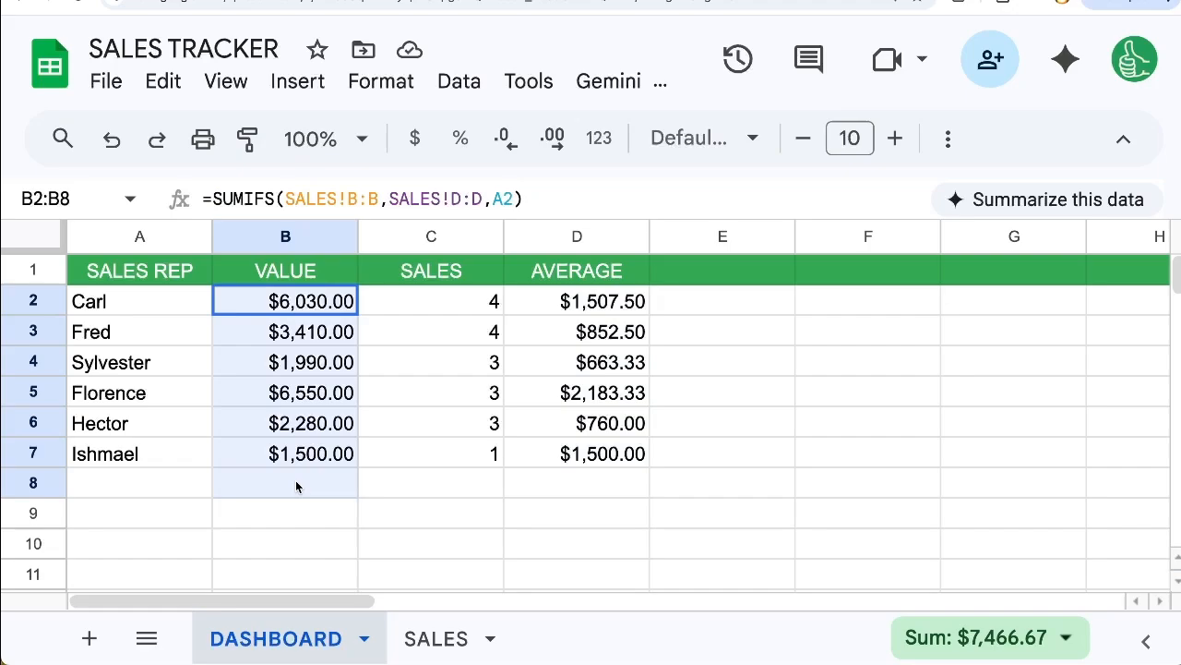
left_click(302, 238)
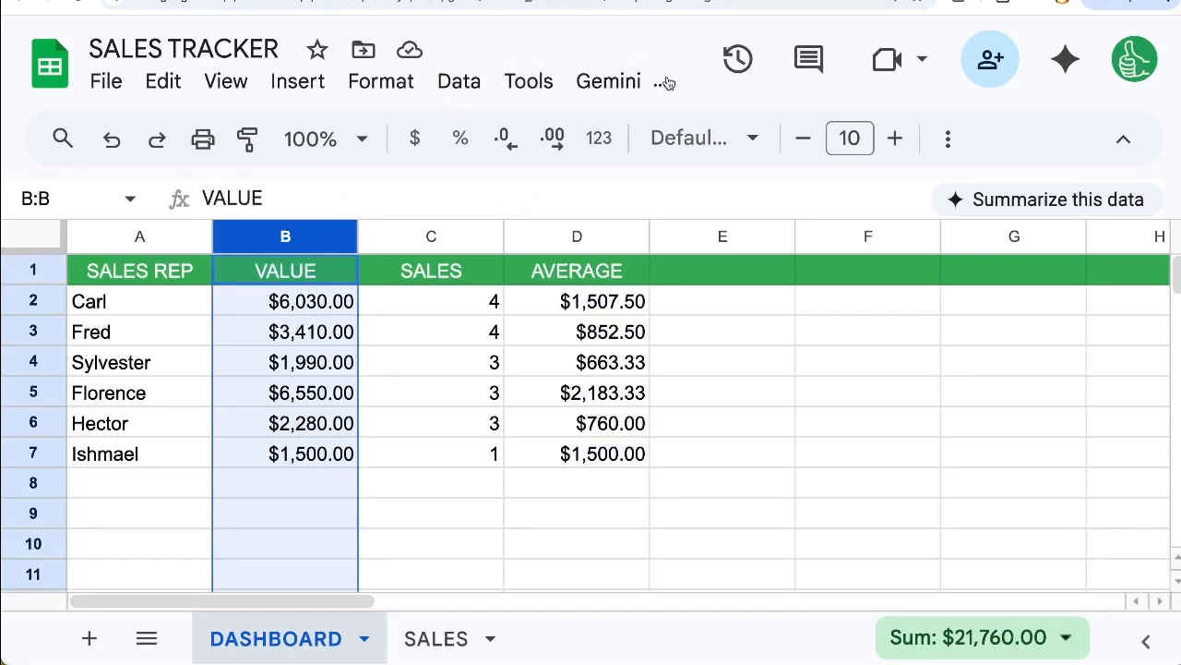
left_click(381, 81)
scroll(464, 461, "down", 3)
left_click(477, 480)
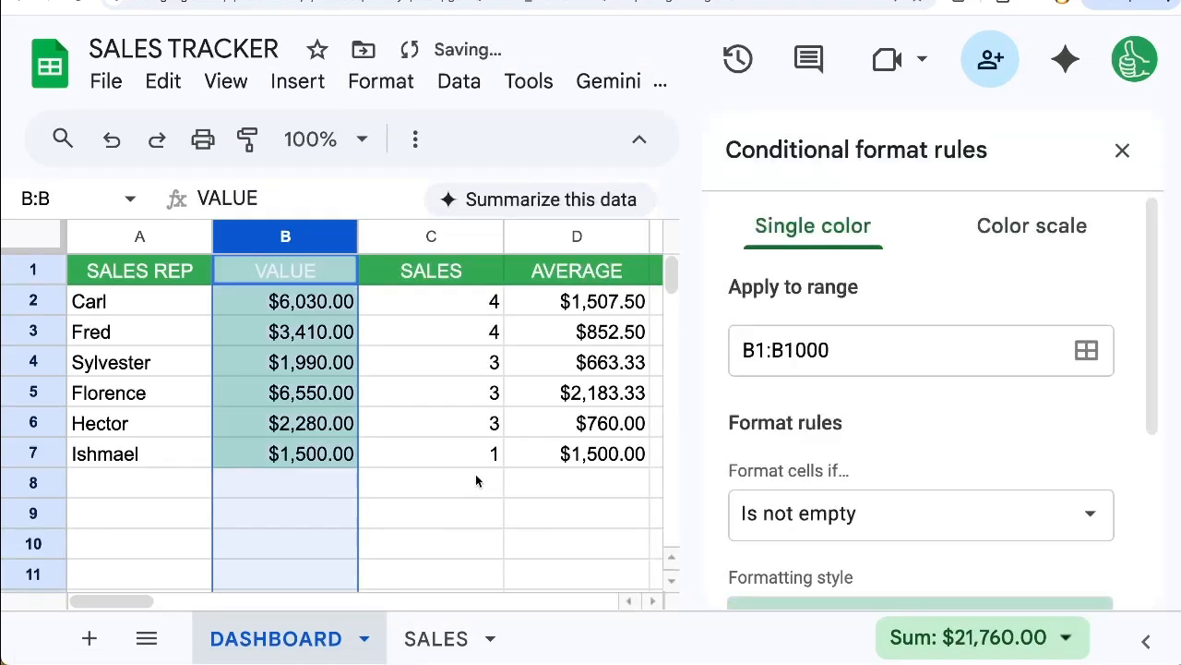
key("ctrl+minus")
key("ctrl+minus")
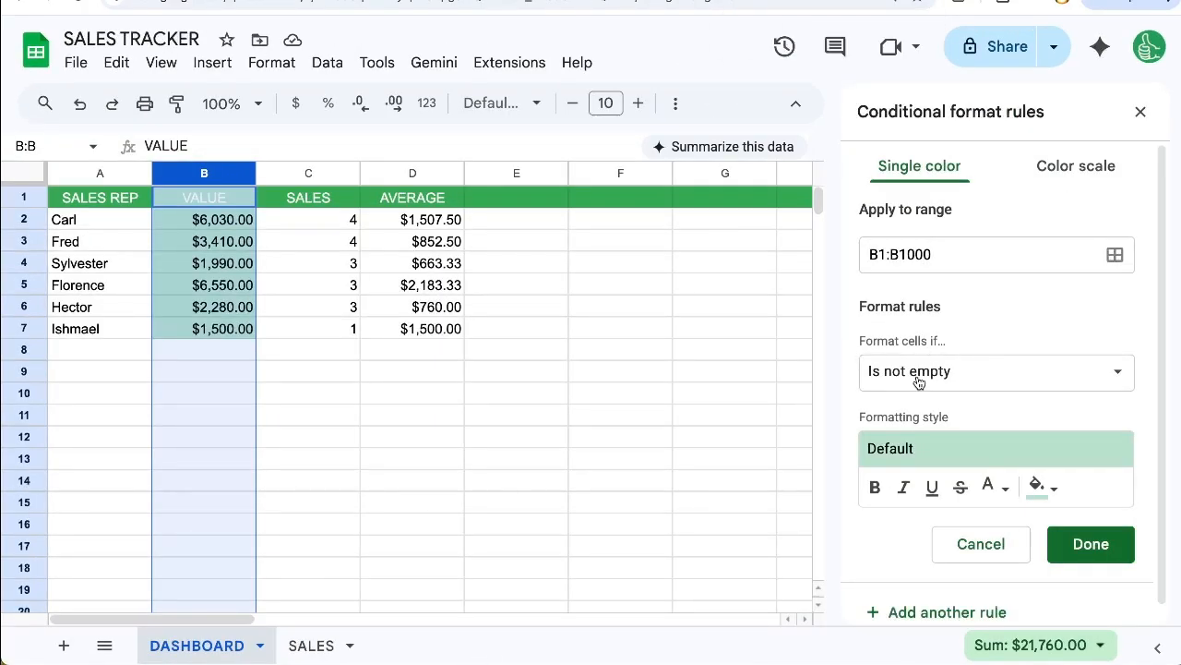
Step: Set the column B rule's condition to the custom formula =B1=MAX(B:B)
left_click(918, 381)
scroll(923, 462, "down", 5)
left_click(932, 623)
left_click(930, 423)
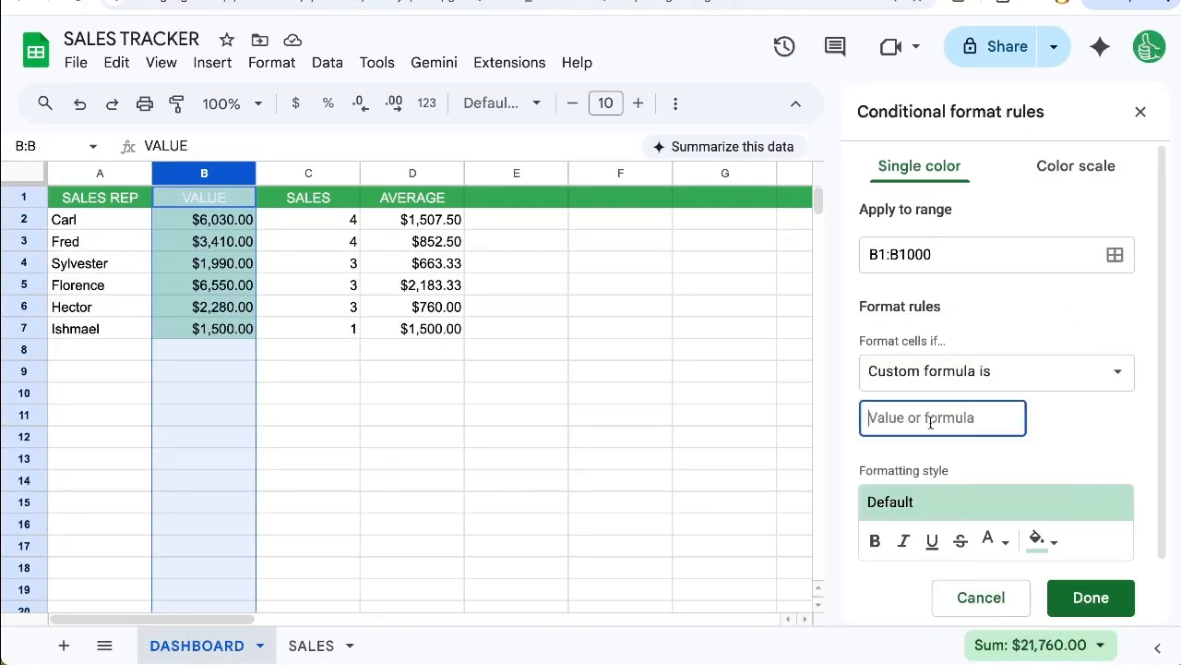
type("=B1=")
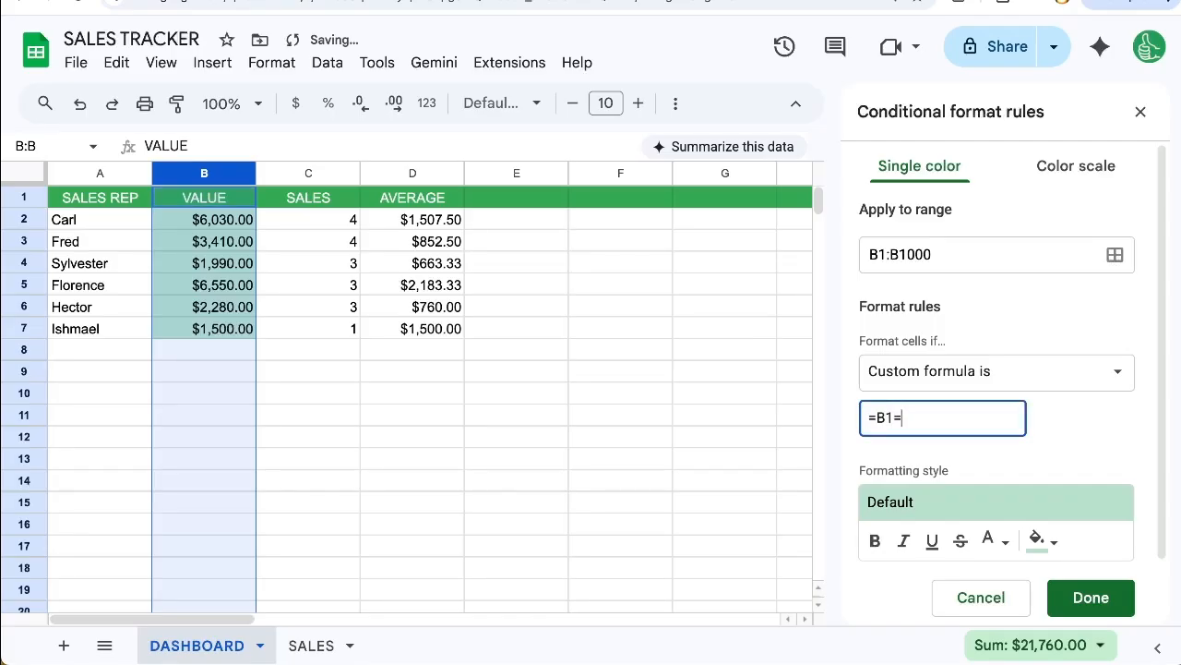
type("MAX(B:B)")
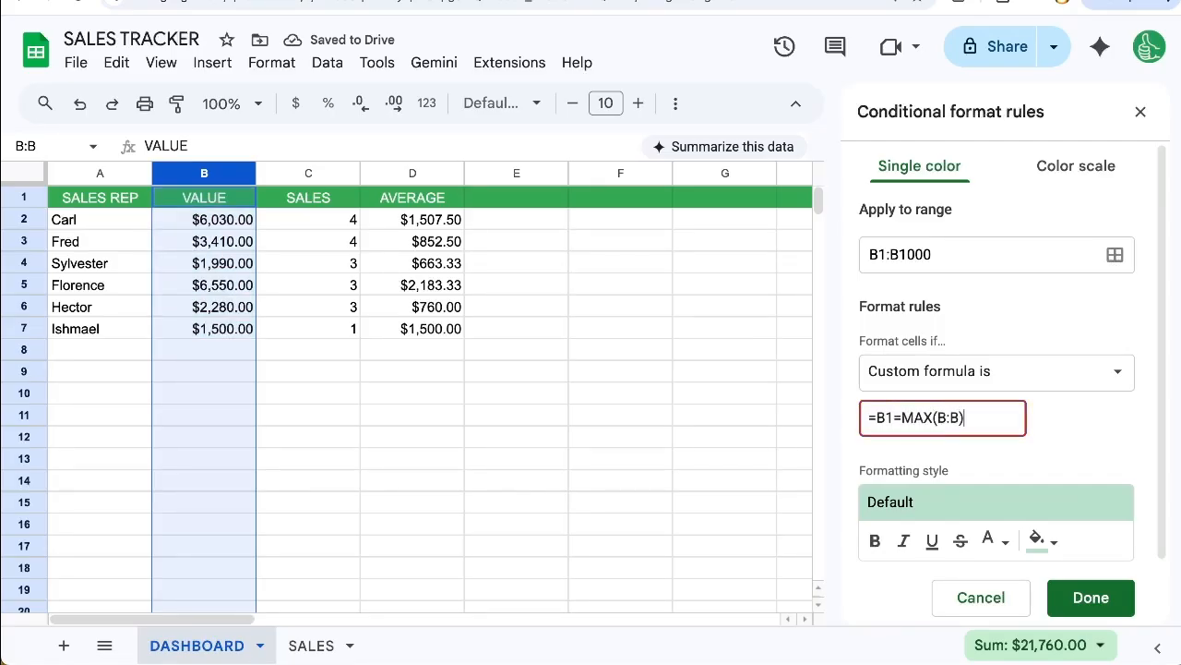
Step: Give the column B rule a red fill and save it
left_click(1032, 540)
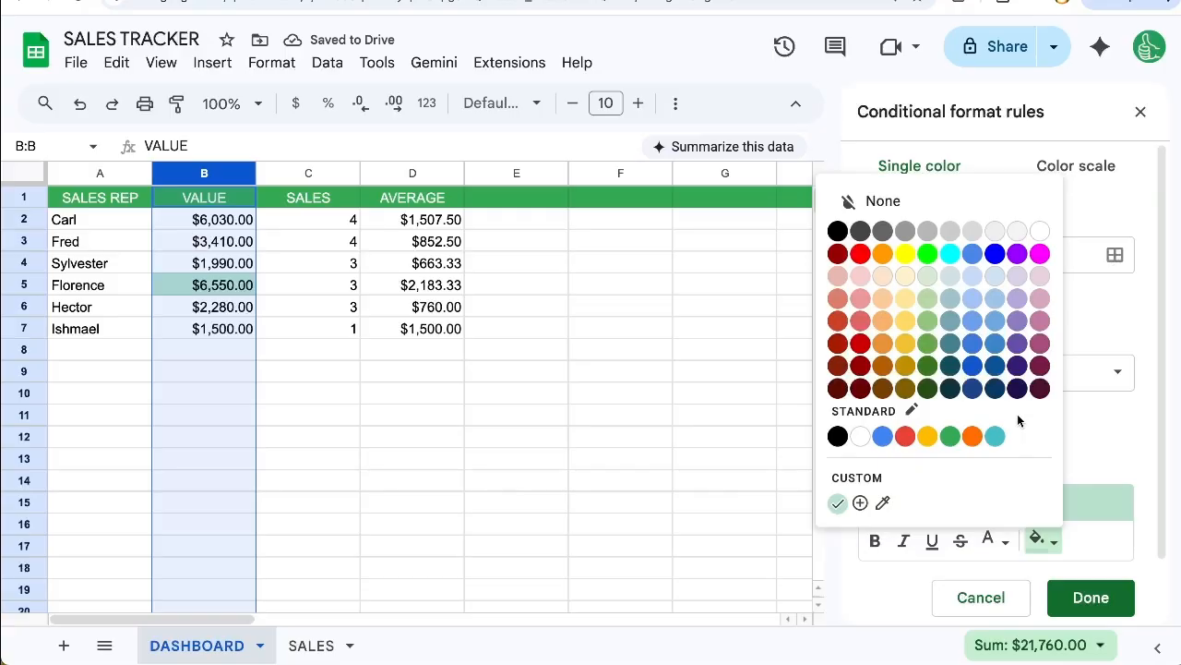
left_click(906, 437)
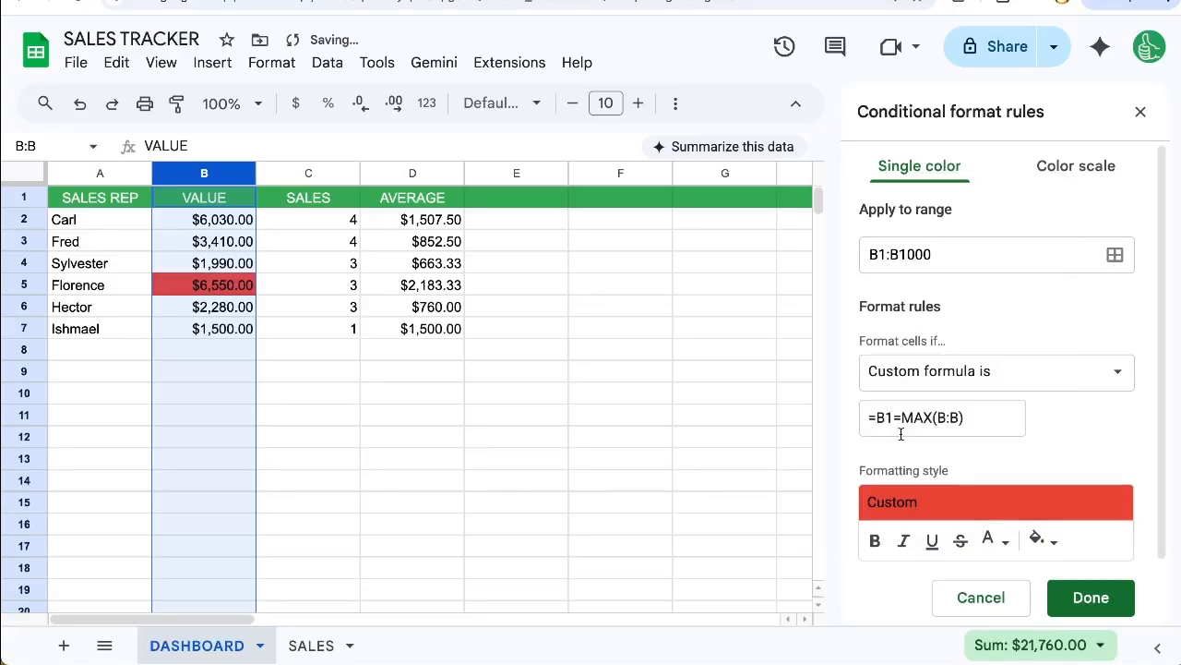
left_click(1091, 597)
Step: Add a conditional formatting rule for column D with the custom formula =D1=MAX(D:D)
left_click(399, 174)
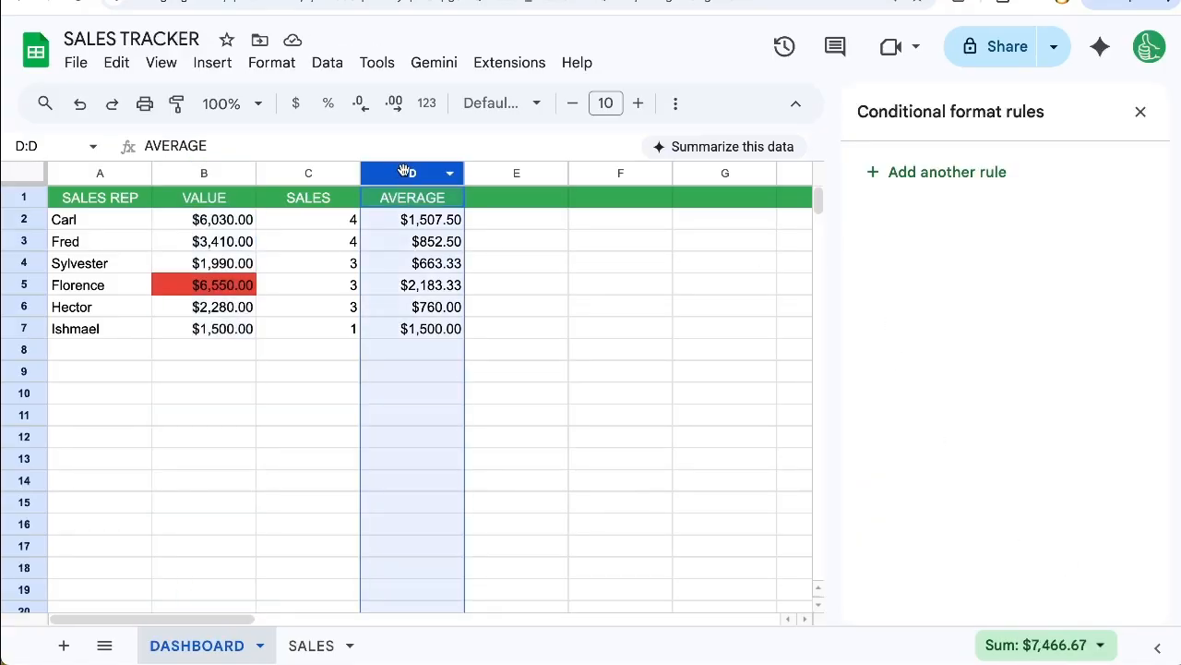
left_click(995, 174)
left_click(942, 372)
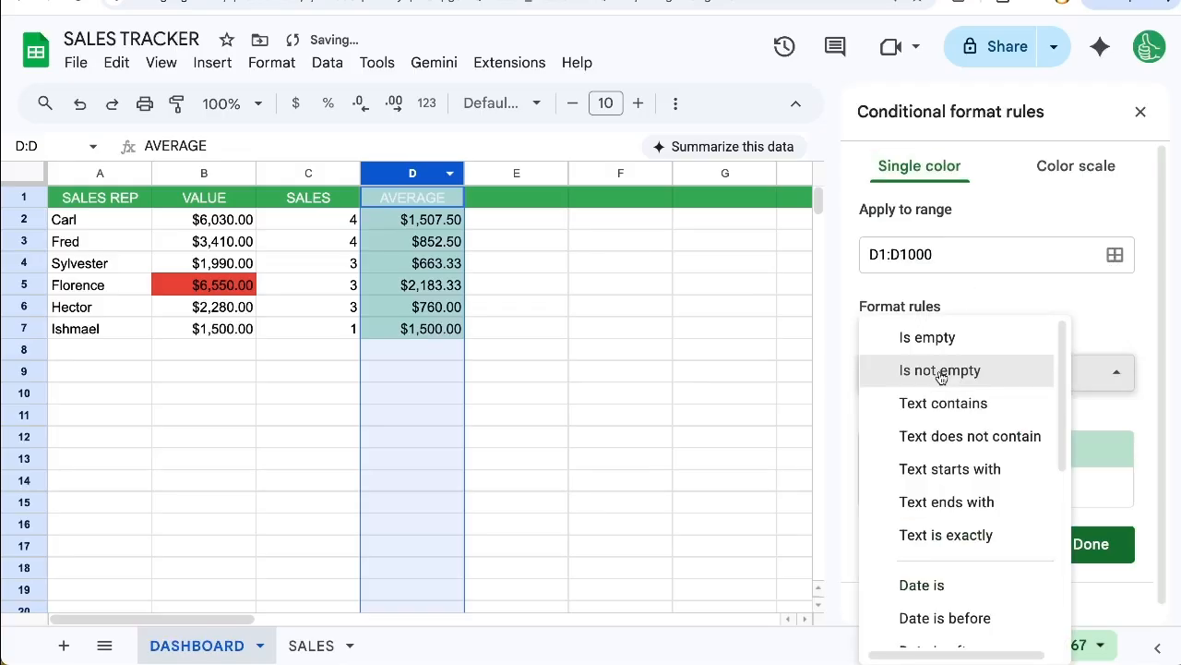
scroll(941, 374, "down", 5)
left_click(923, 619)
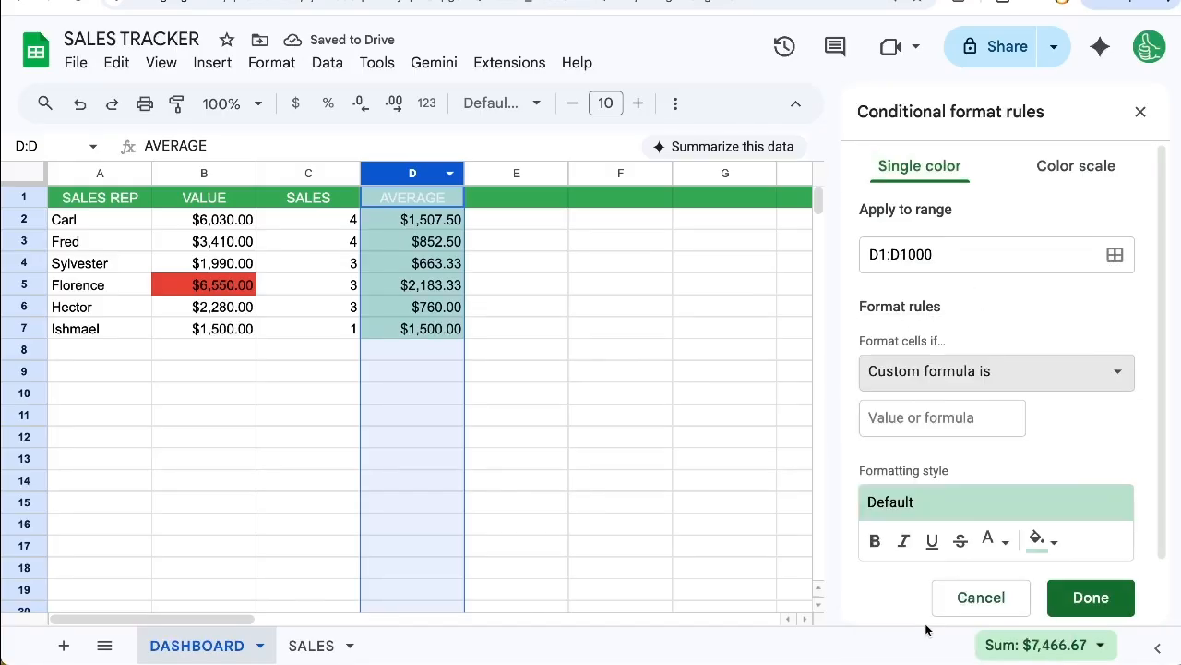
left_click(935, 426)
type("=")
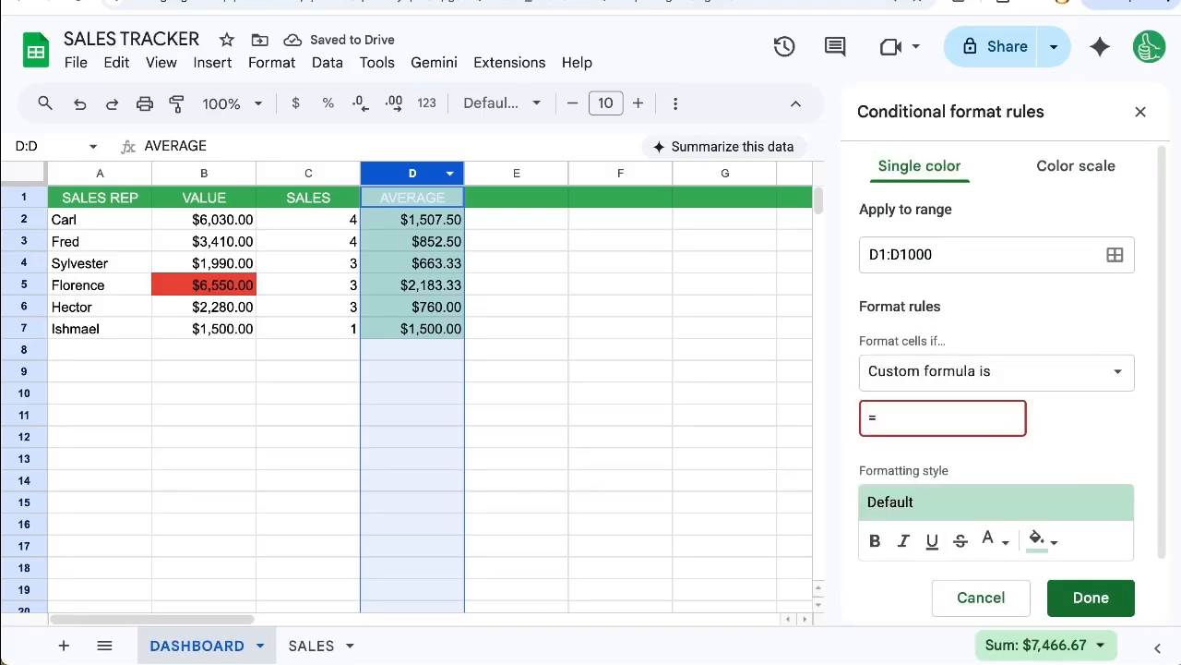
type("D1")
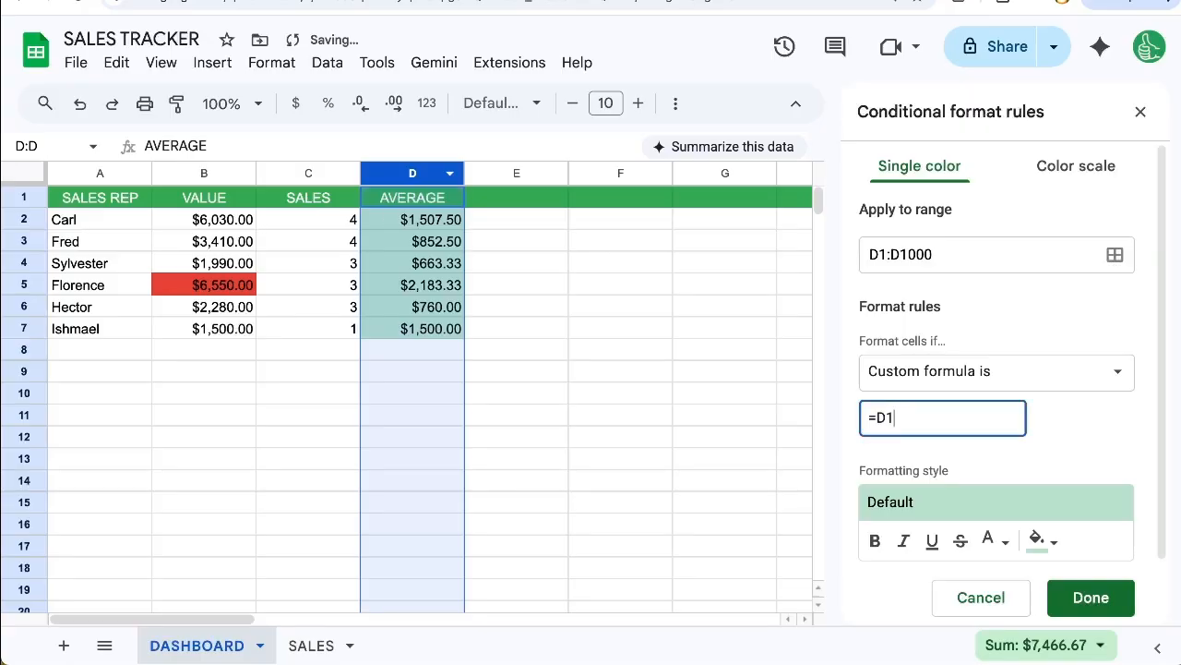
type("=MAX(")
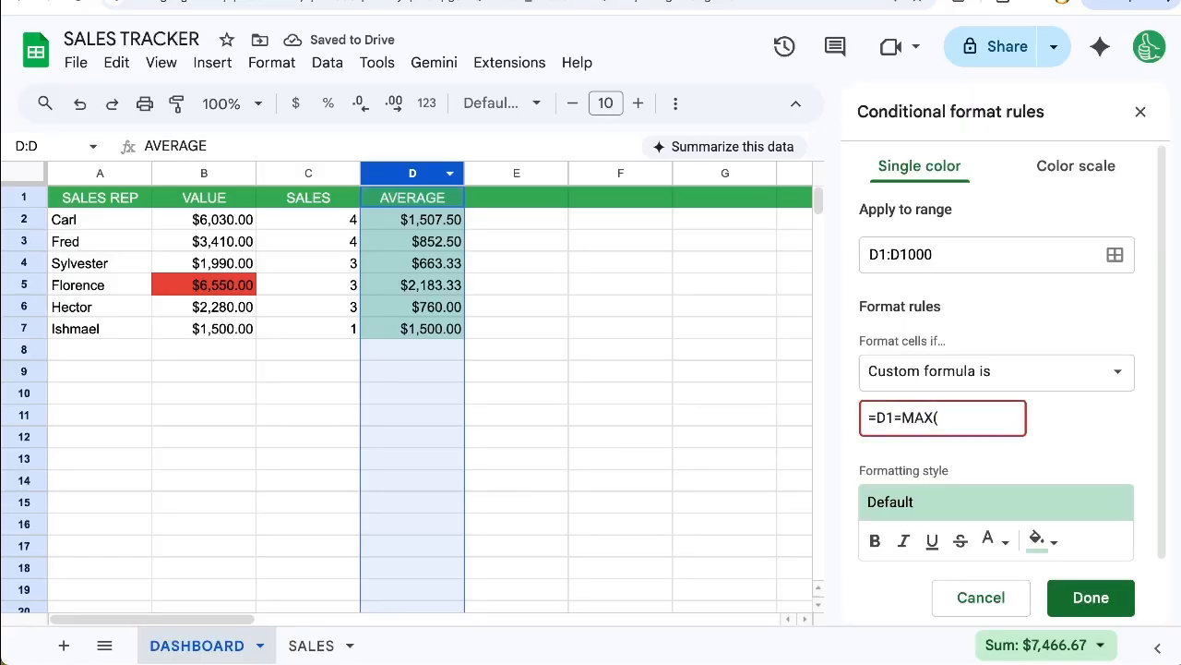
type("D:D")
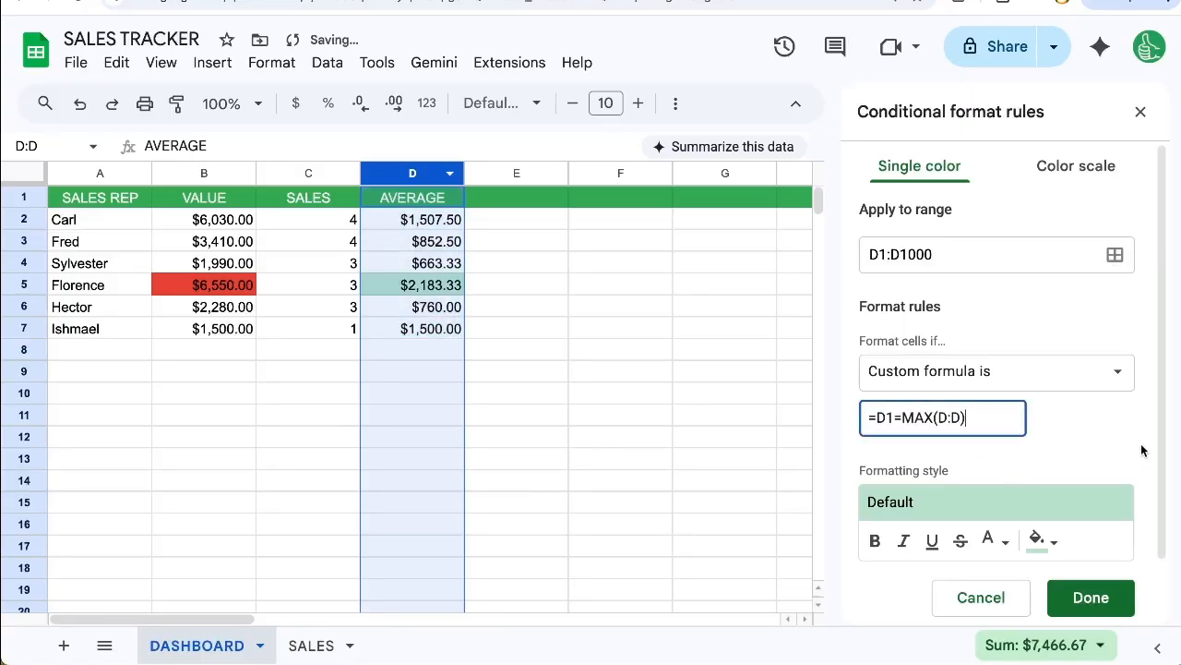
Step: Try a dark green fill for the column D rule, change it to standard green and save the rule
left_click(1038, 540)
left_click(932, 389)
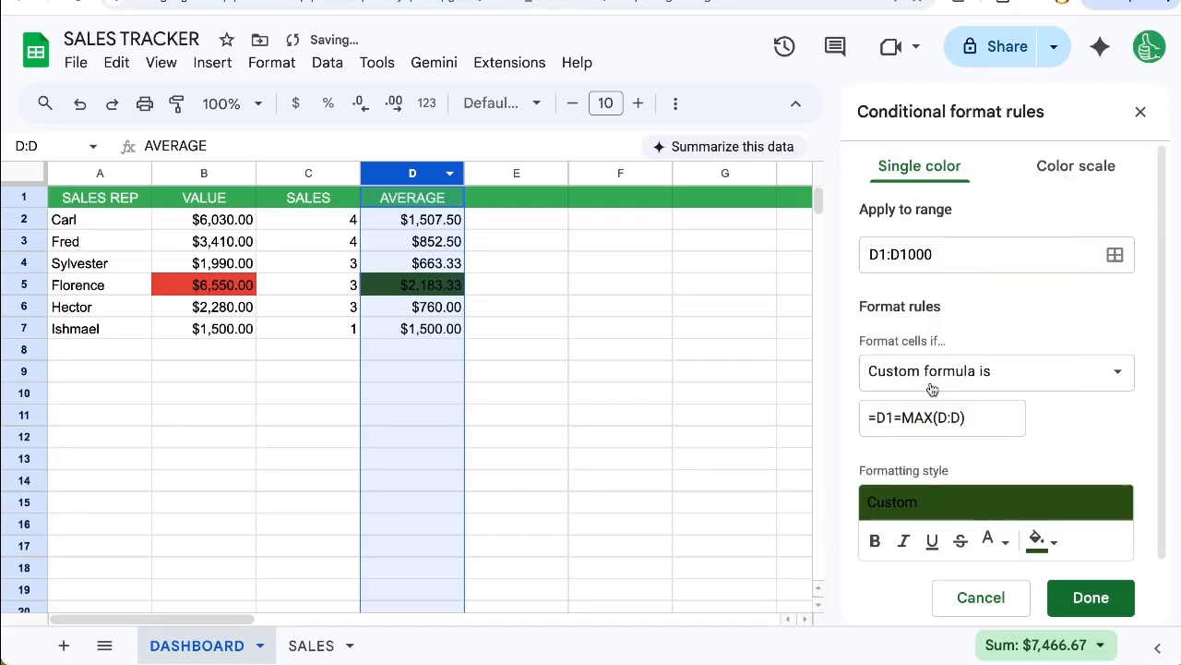
left_click(1038, 540)
left_click(946, 436)
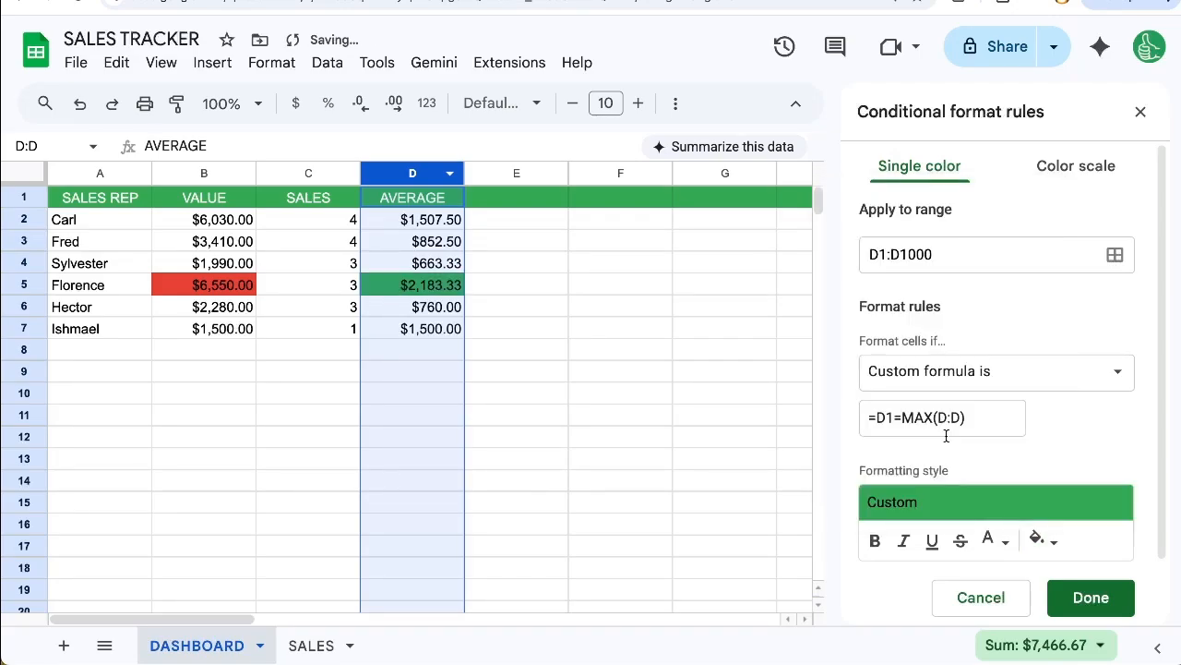
left_click(1080, 596)
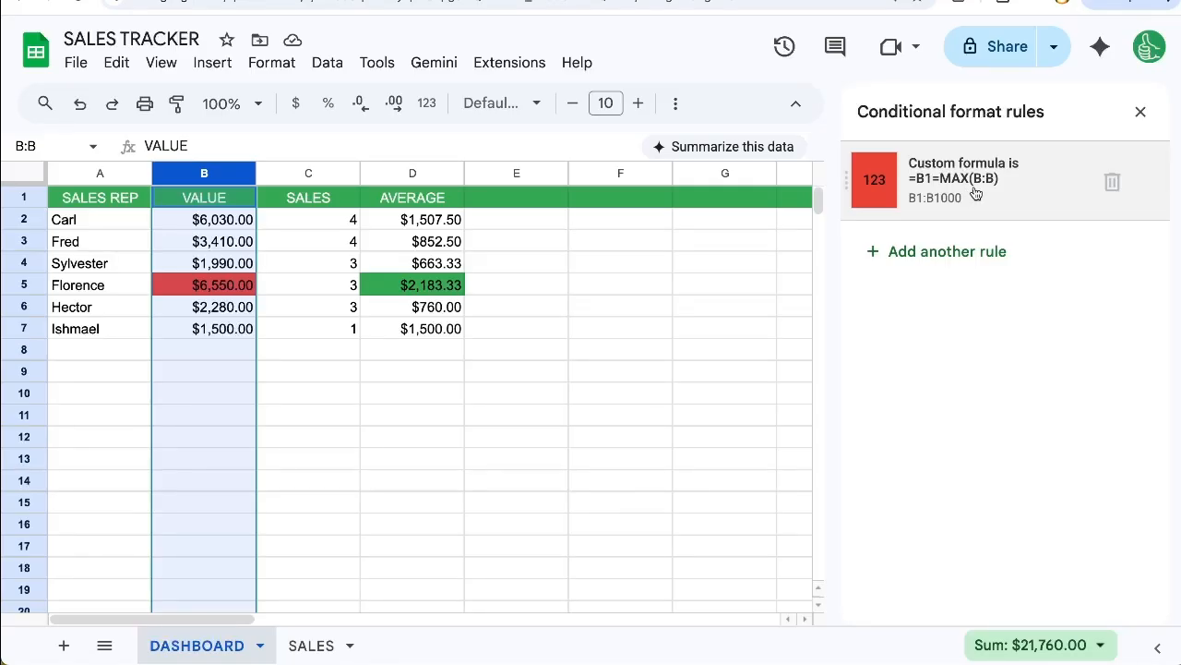
Step: Change the custom formula of the column B rule to =B1=MIN(B:B) and save it
left_click(975, 192)
double_click(914, 417)
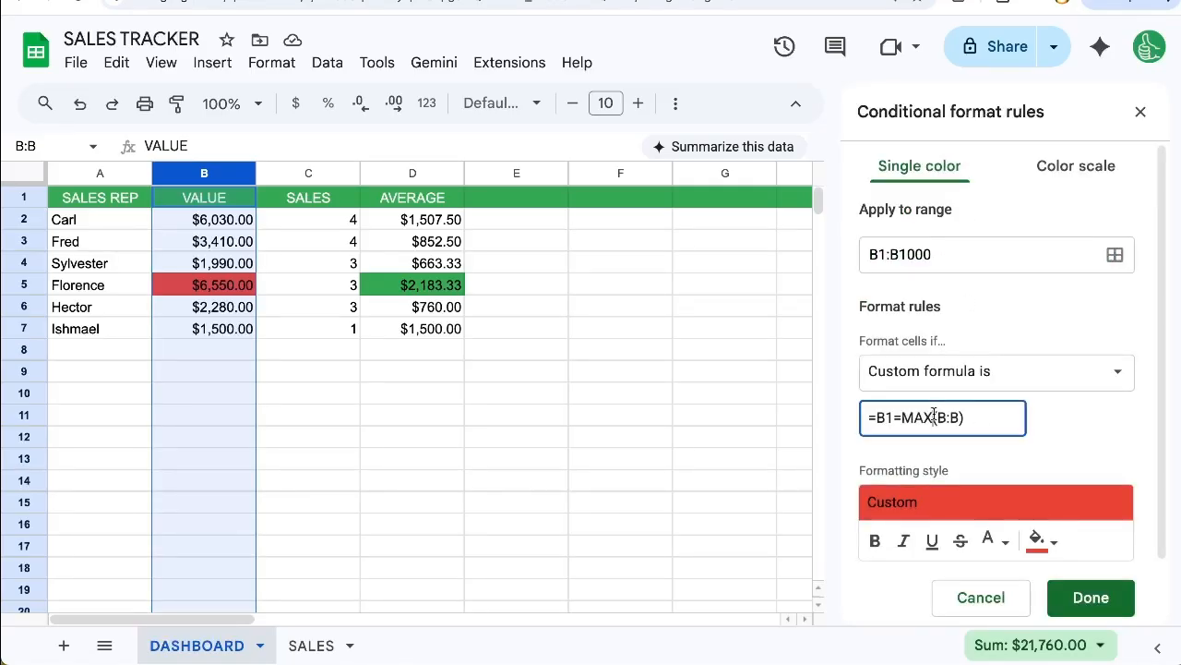
key("BackSpace")
type("MIN")
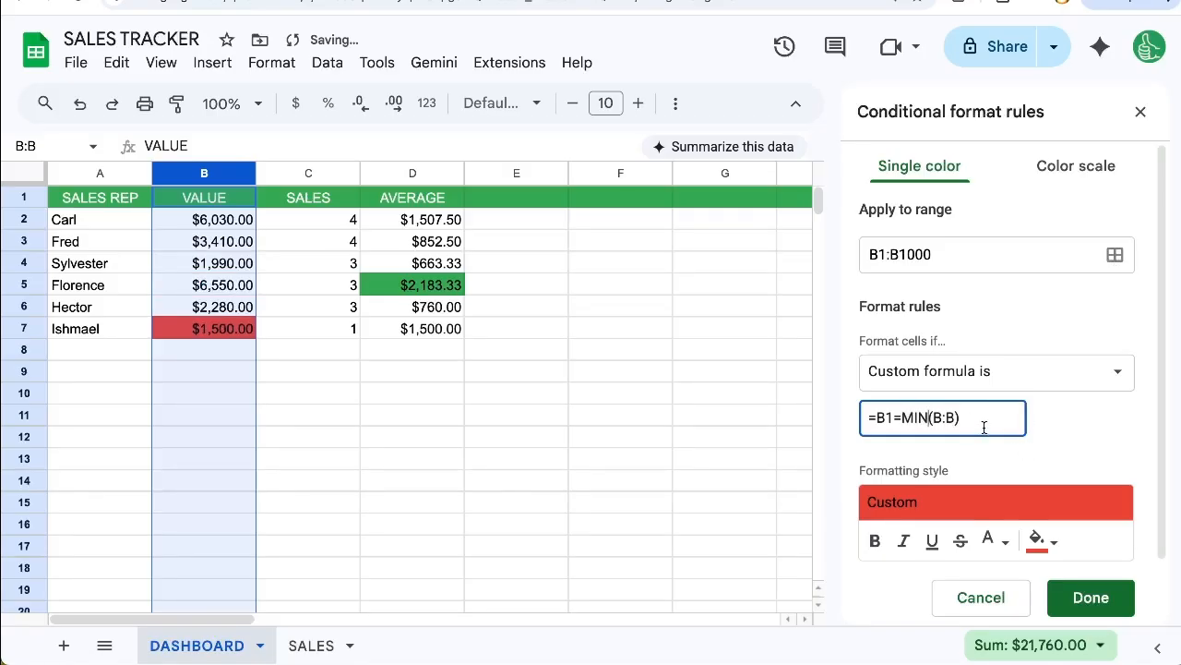
left_click(1091, 598)
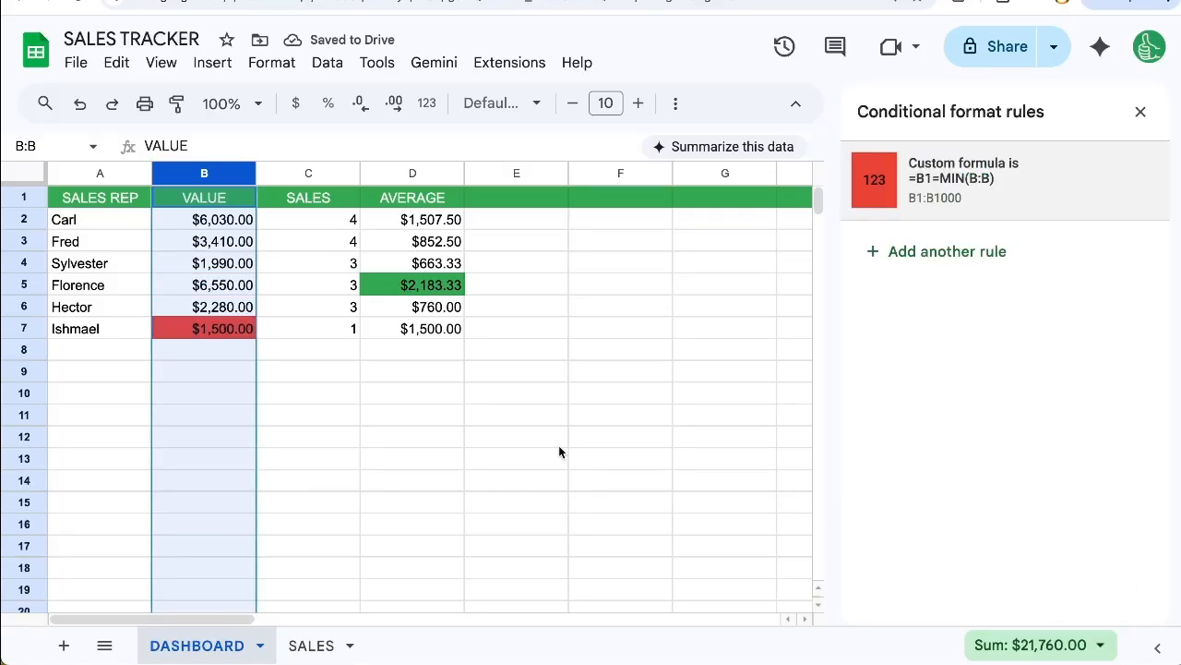
Step: Compare the highlighted VALUE and AVERAGE cells with the reps' sales counts, and close the conditional format rules
left_click(348, 288)
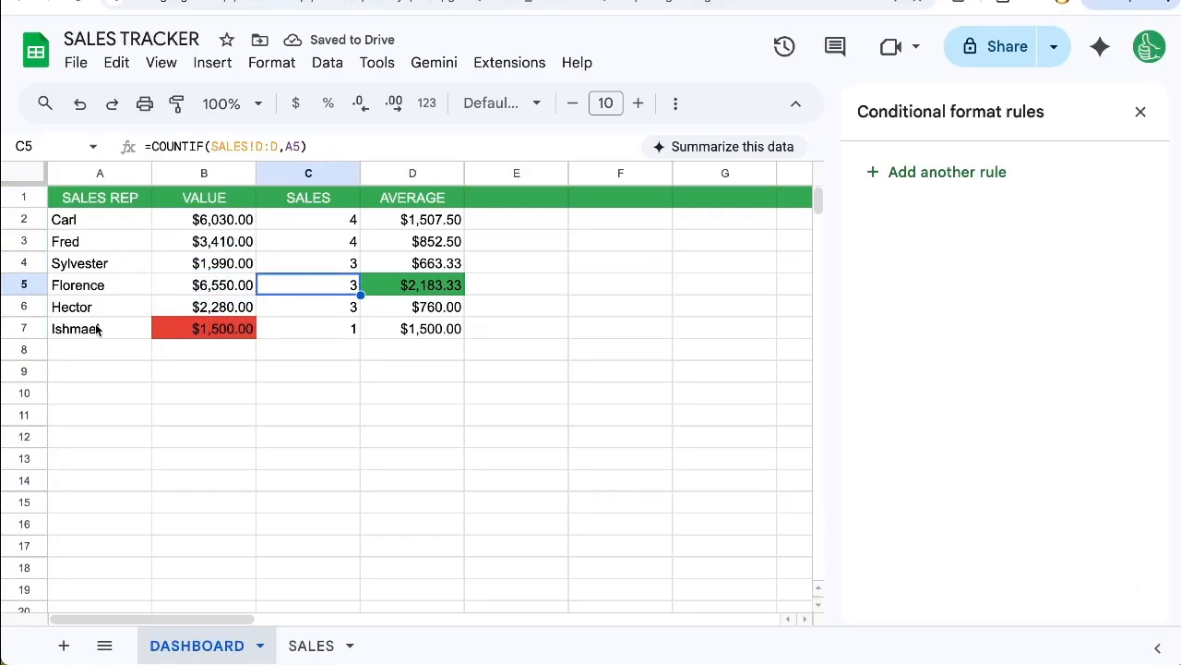
left_click_drag(96, 329, 223, 335)
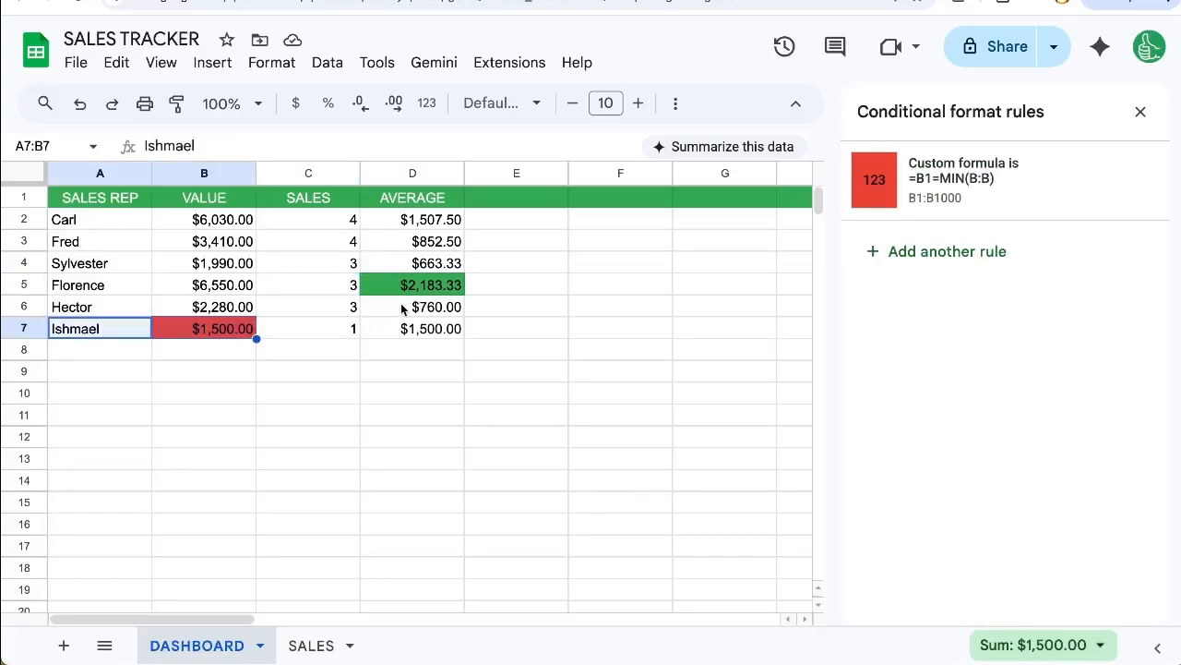
left_click_drag(137, 283, 305, 289)
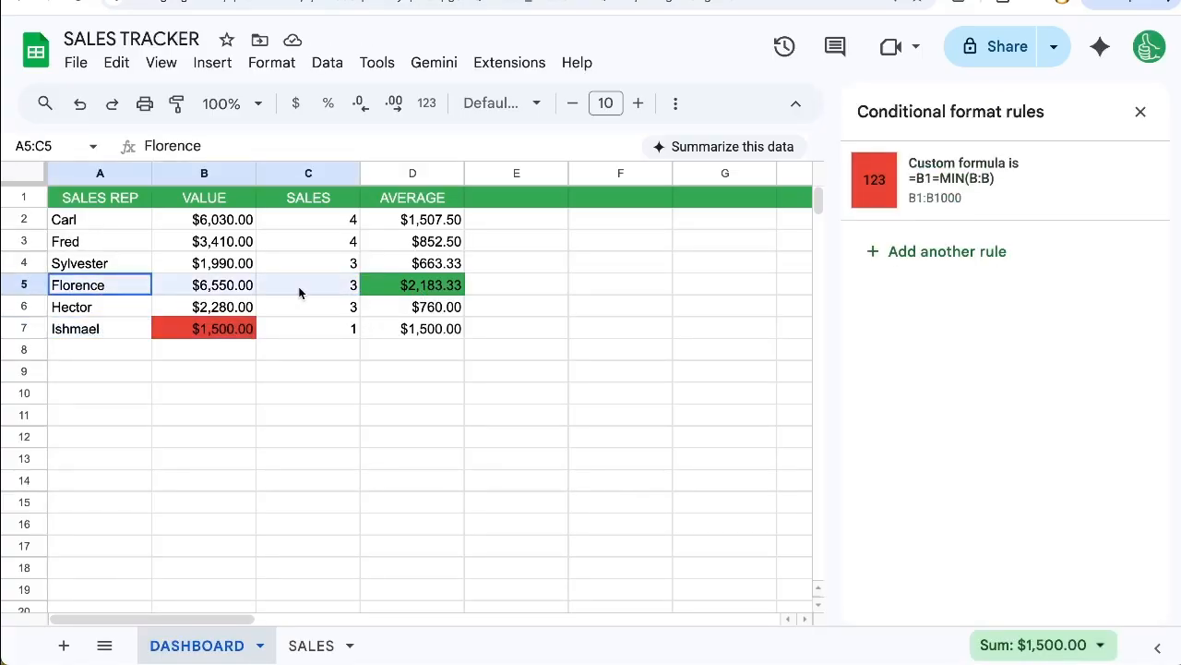
left_click(312, 293)
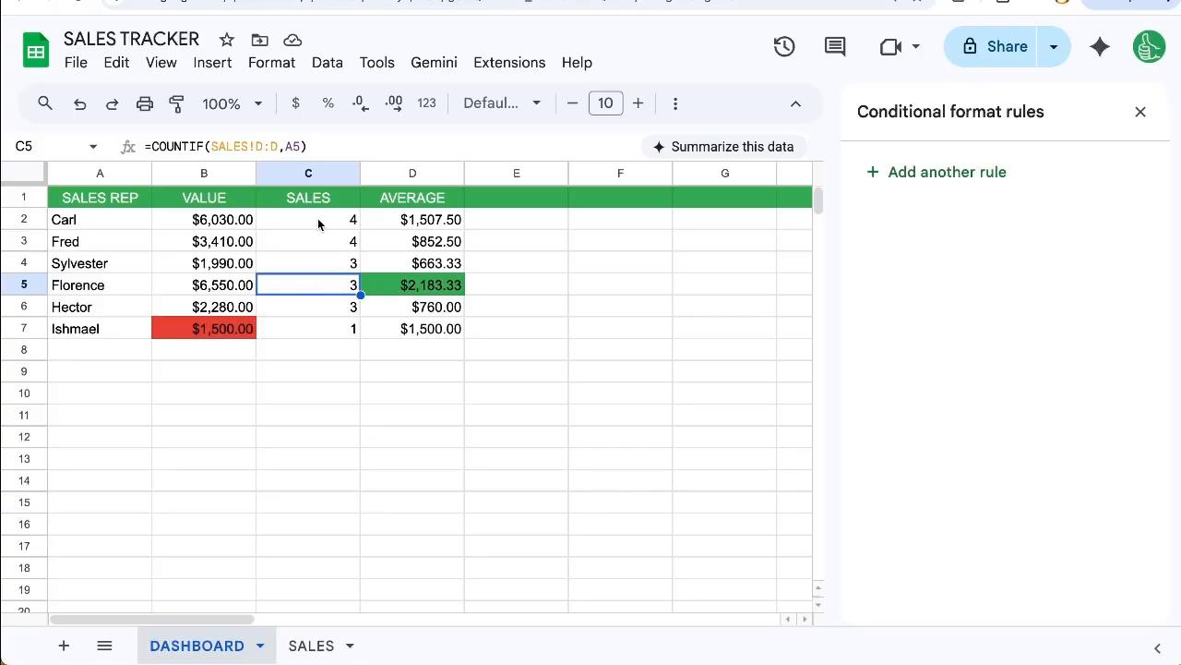
left_click_drag(318, 218, 311, 243)
left_click(434, 280)
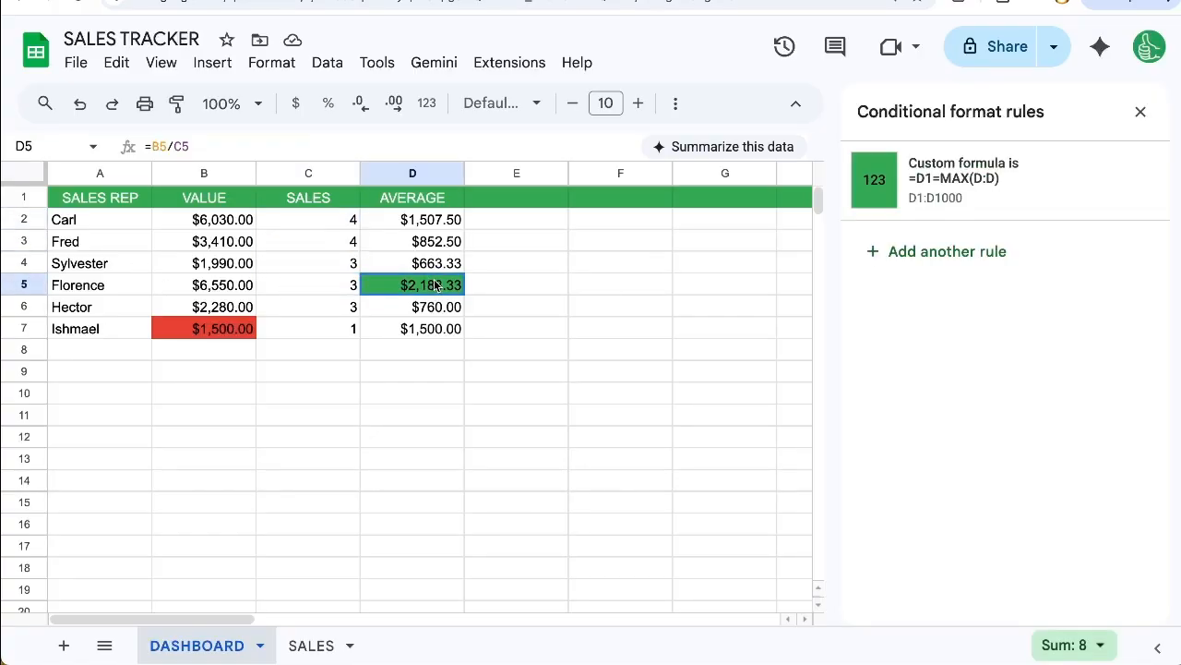
left_click(1141, 111)
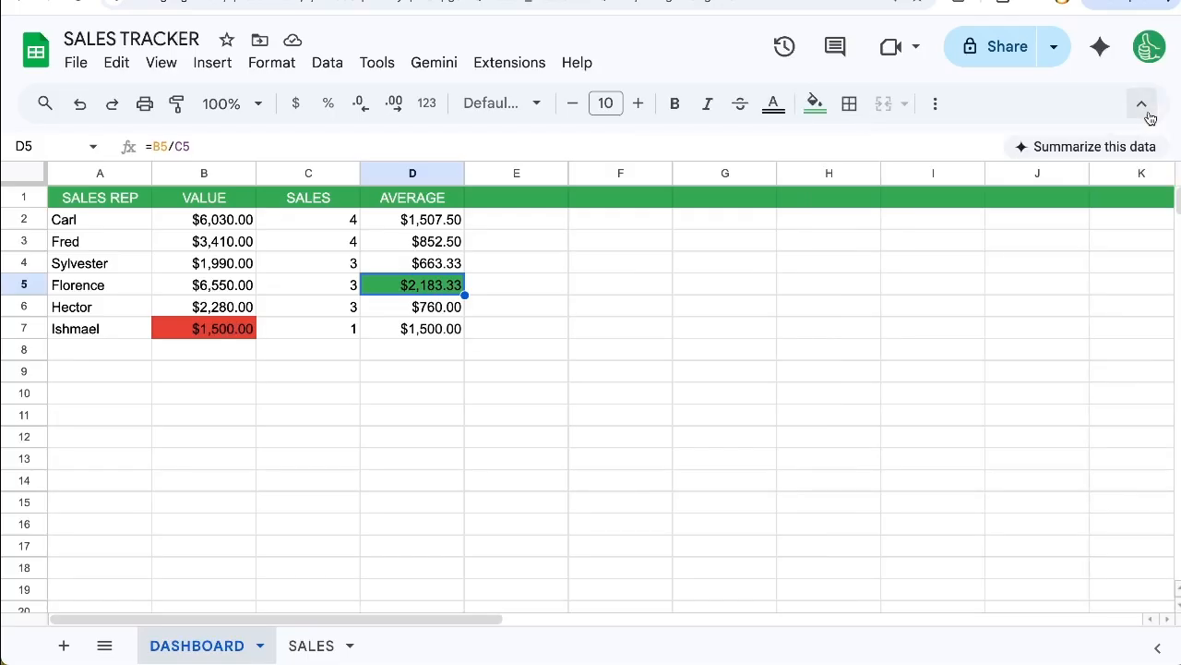
key("super+plus")
key("super+plus")
key("super+plus")
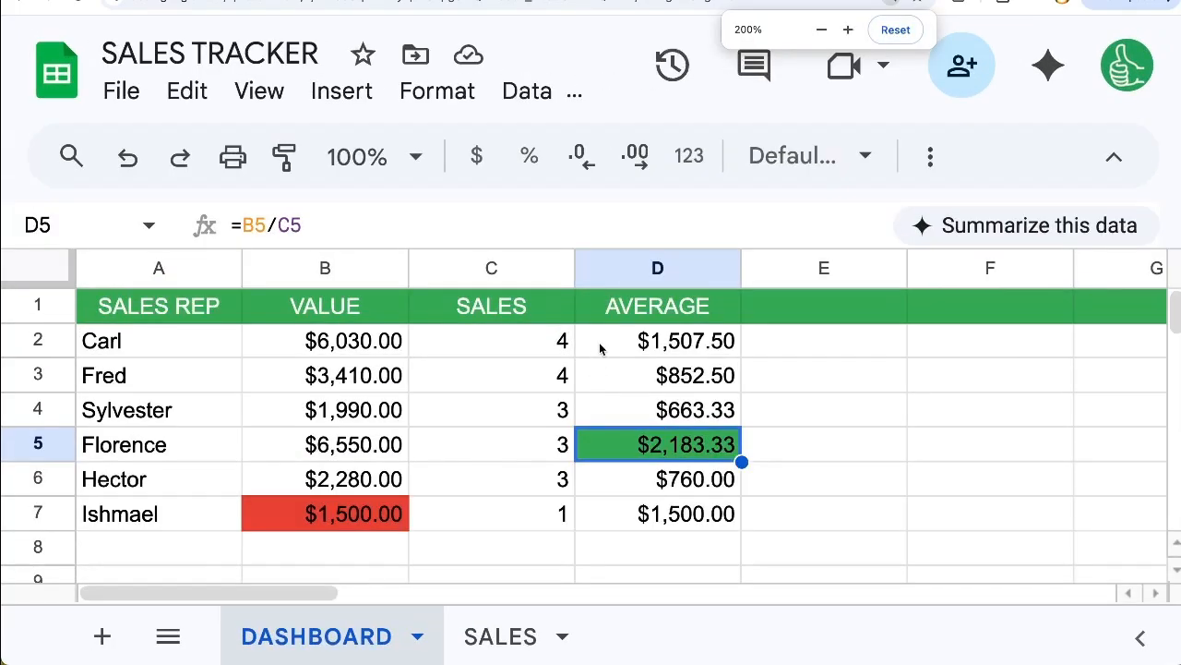